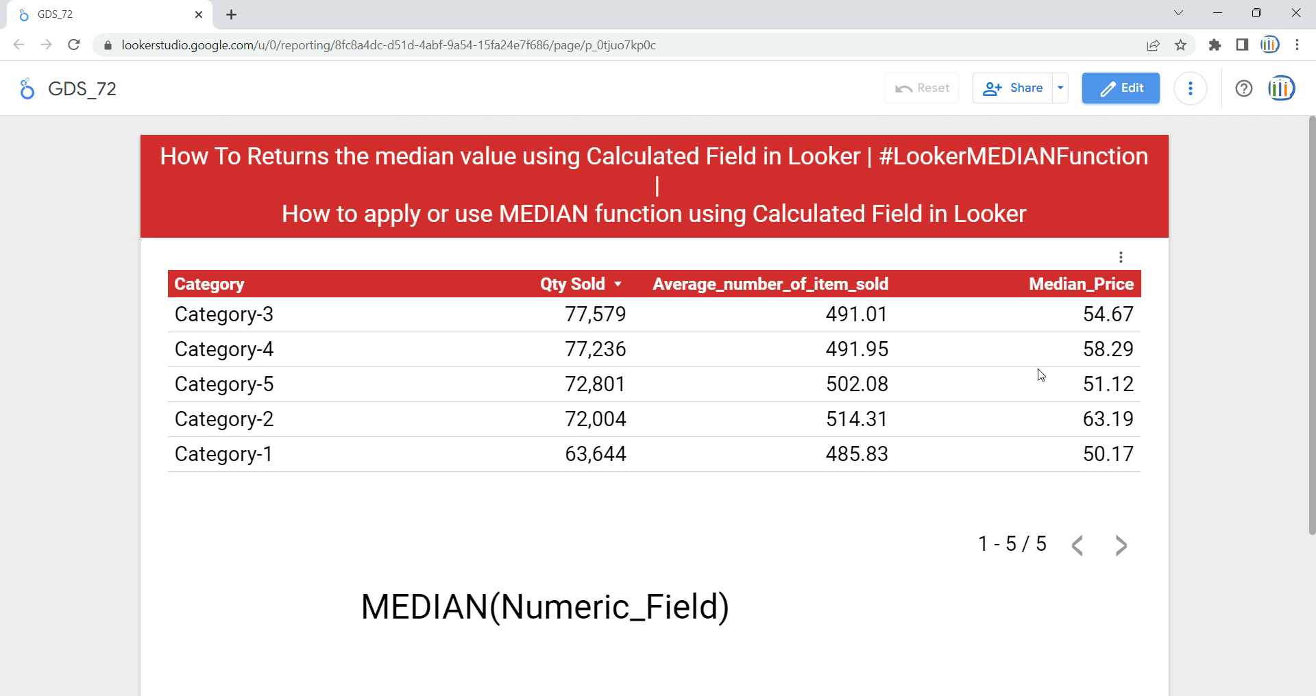
- Switch to the YouTube tutorial Data spreadsheet and review its Category, date, Qty Sold, Unit Price and last bought price columns
click(112, 14)
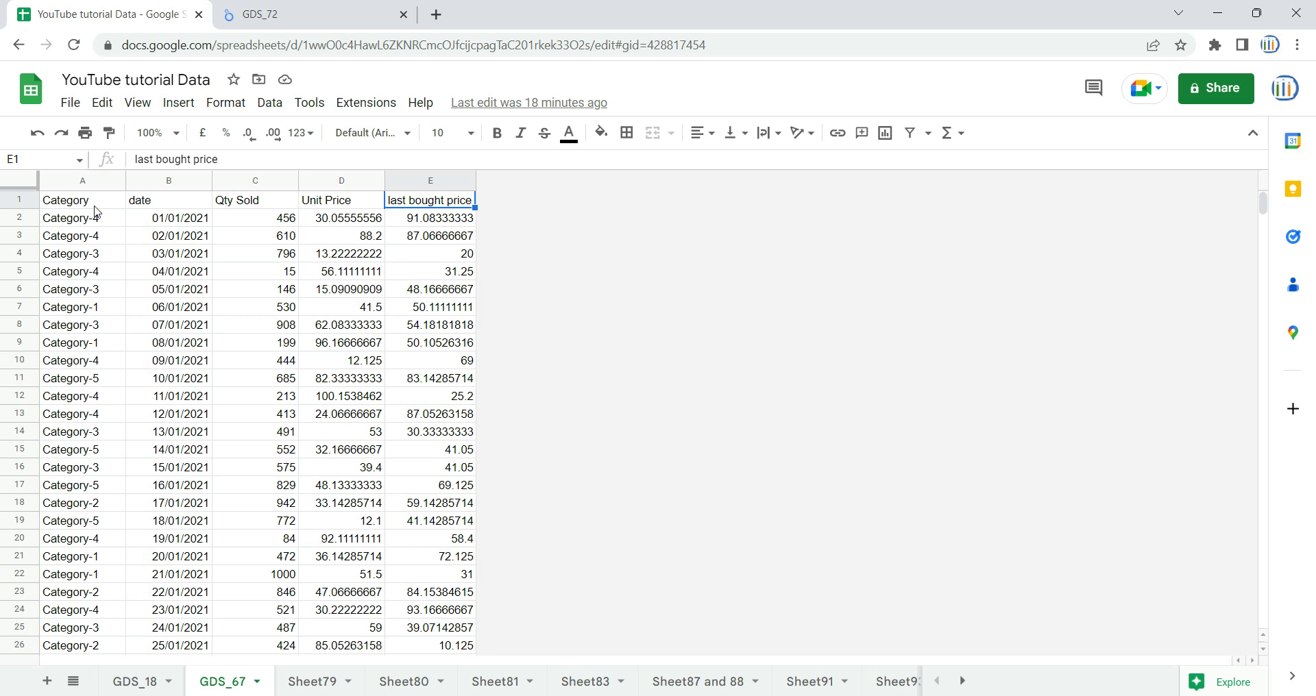
click(94, 182)
click(171, 183)
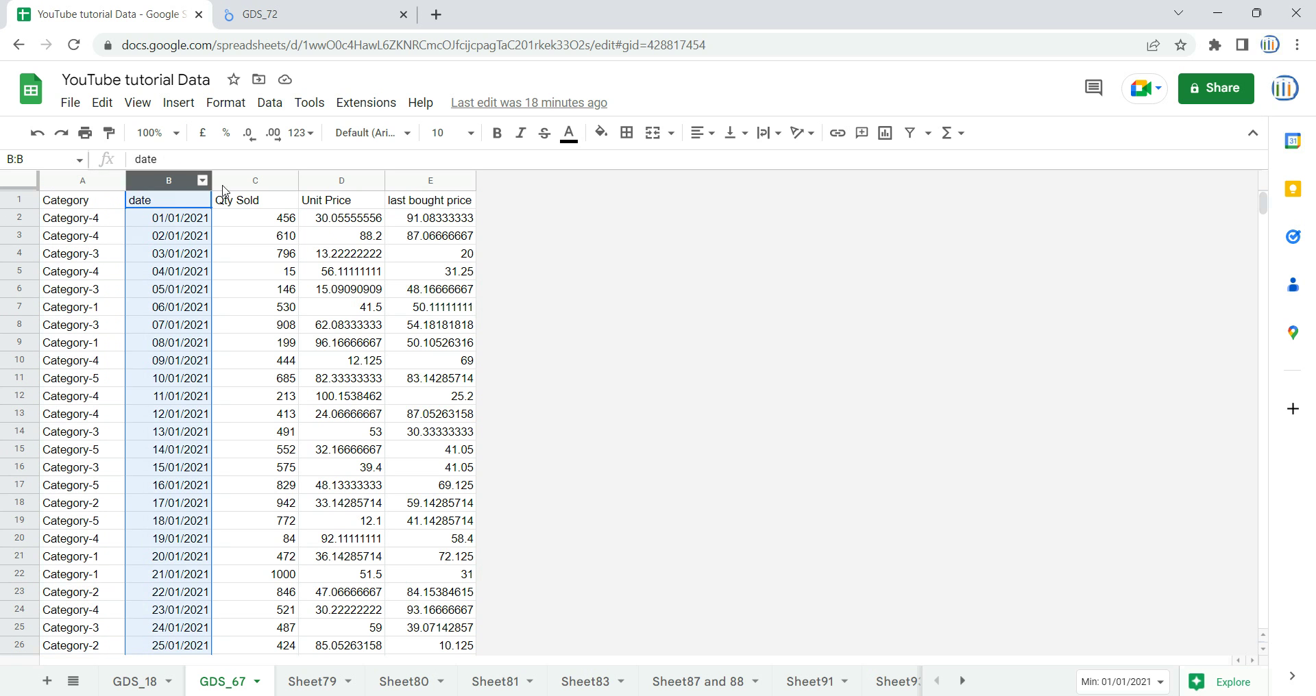
click(249, 181)
click(354, 182)
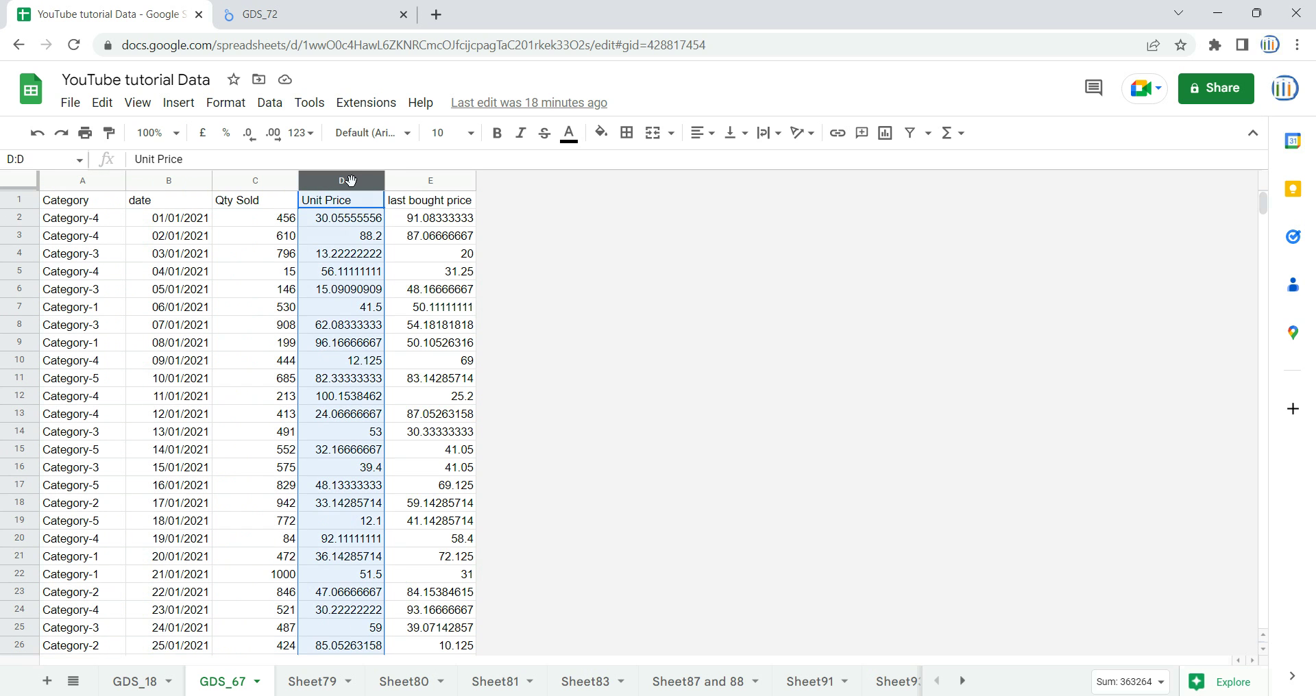
click(428, 176)
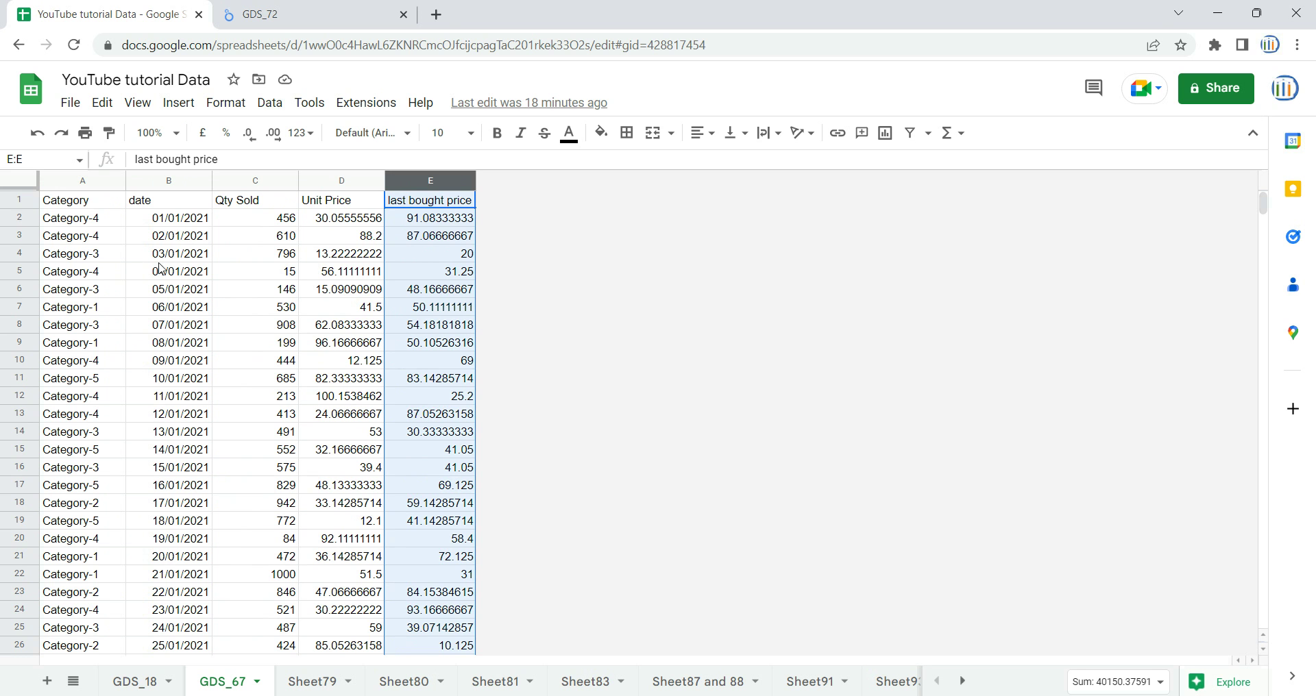
- Return to the GDS_72 report and examine the MEDIAN(Numeric_Field) syntax text below the table
click(281, 15)
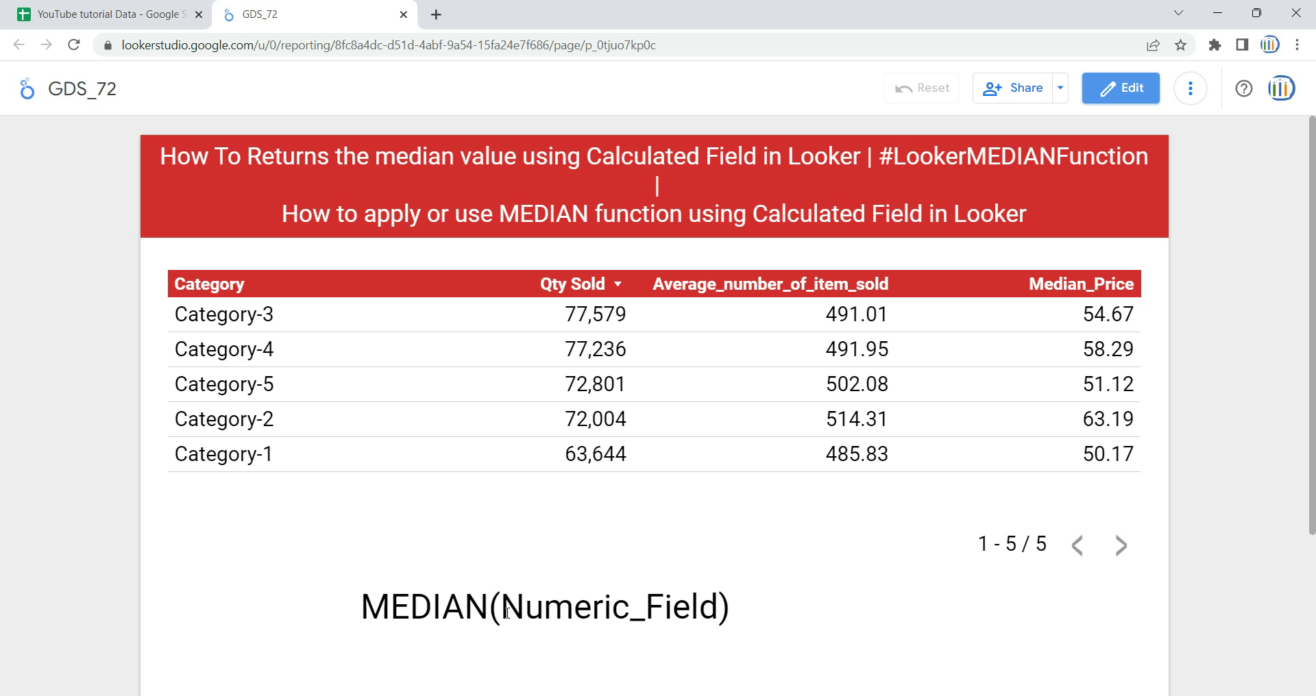
drag(489, 609, 357, 606)
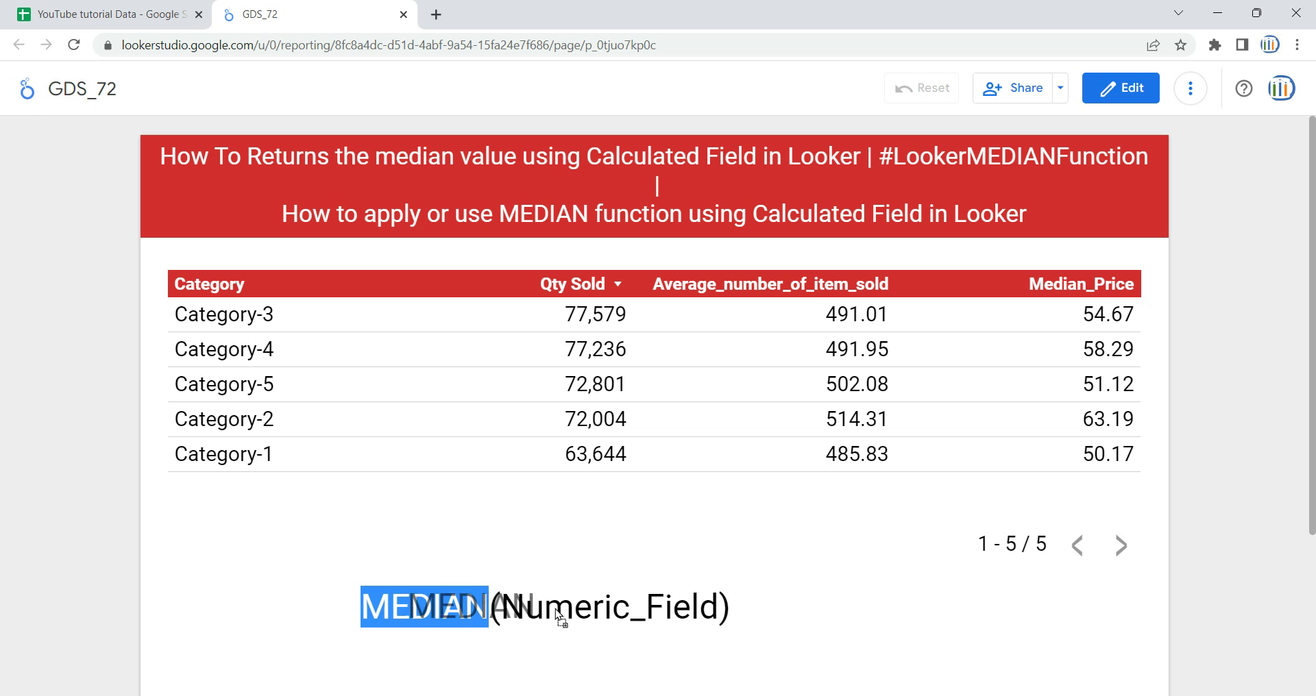
click(504, 606)
drag(504, 606, 727, 614)
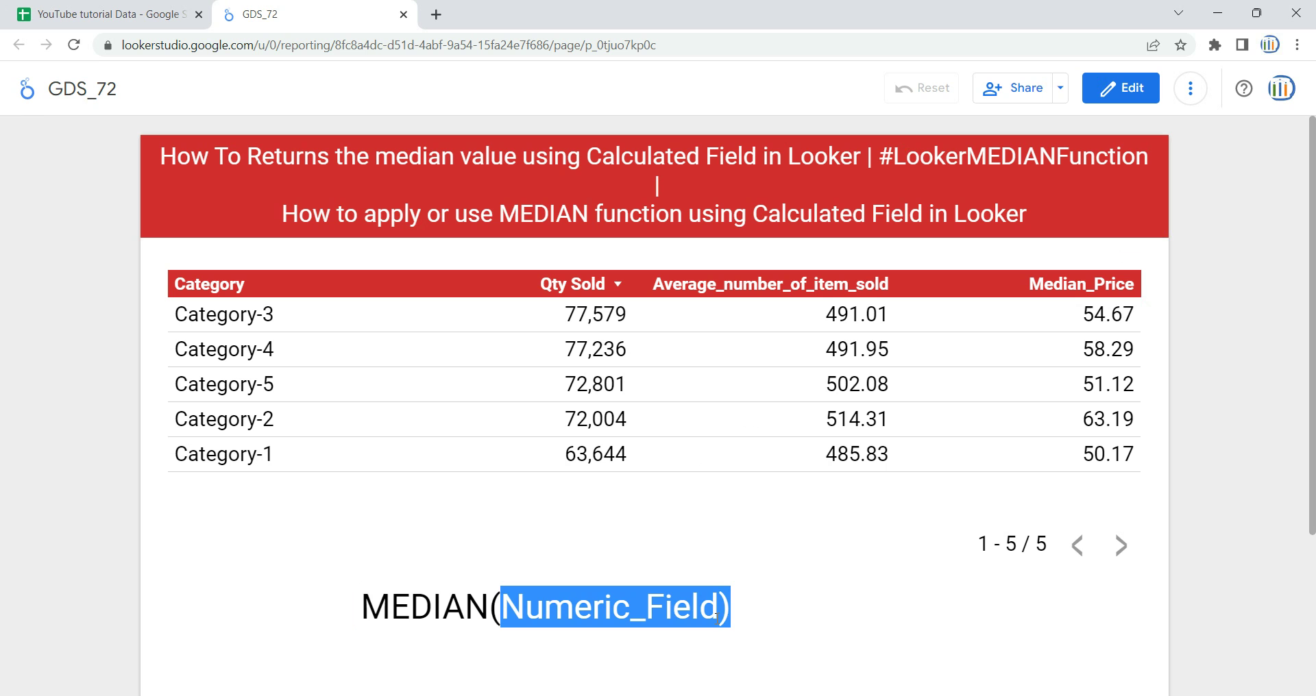
click(659, 621)
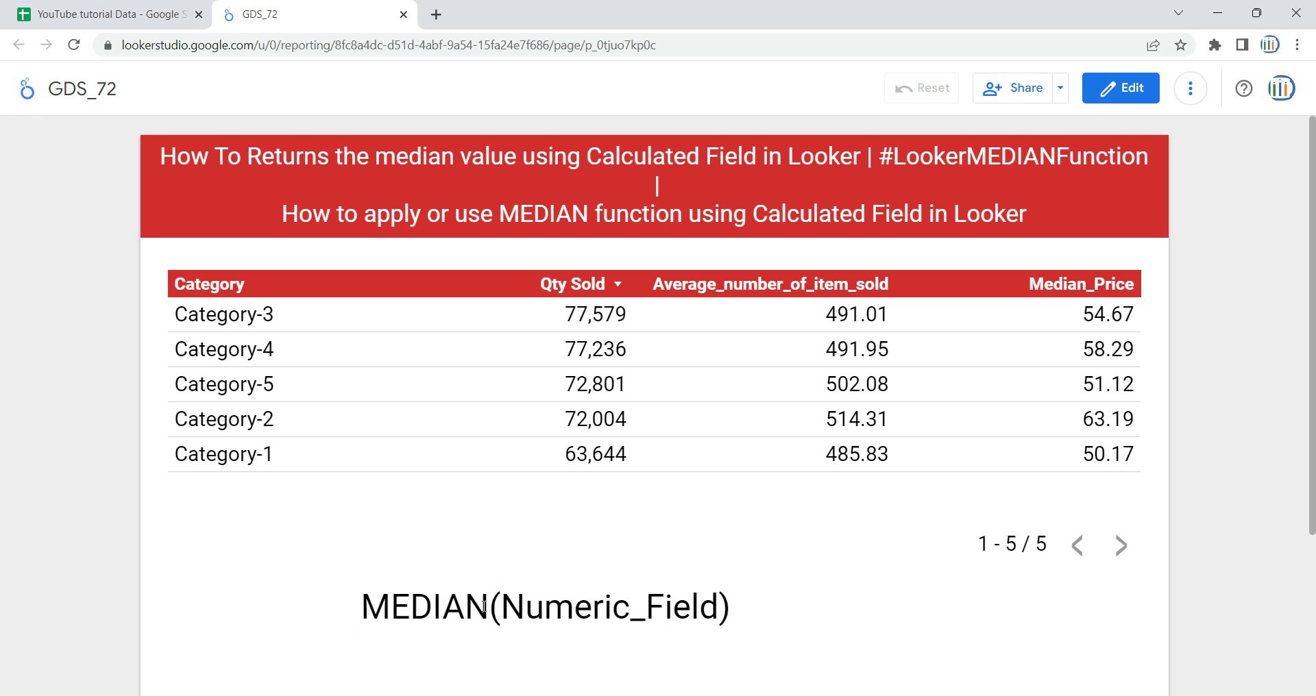
drag(502, 607, 636, 609)
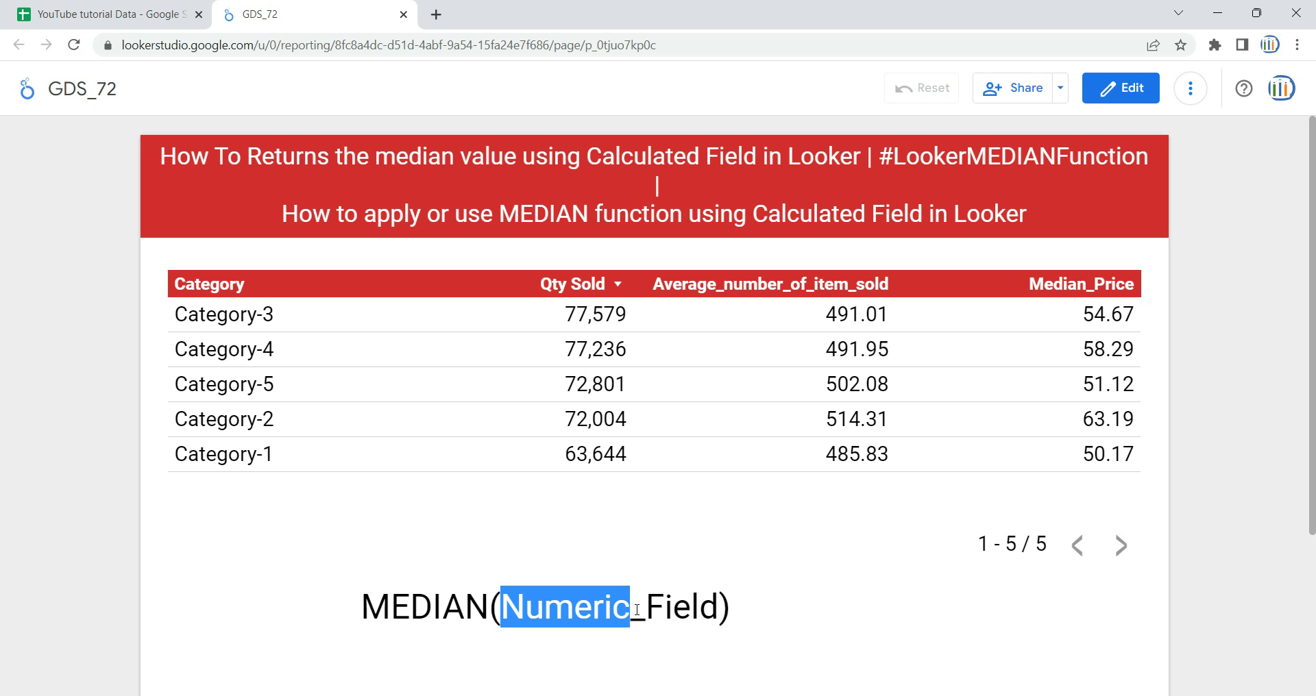
- Put the report into edit mode and remove the Median_Price metric from the category table
click(1134, 87)
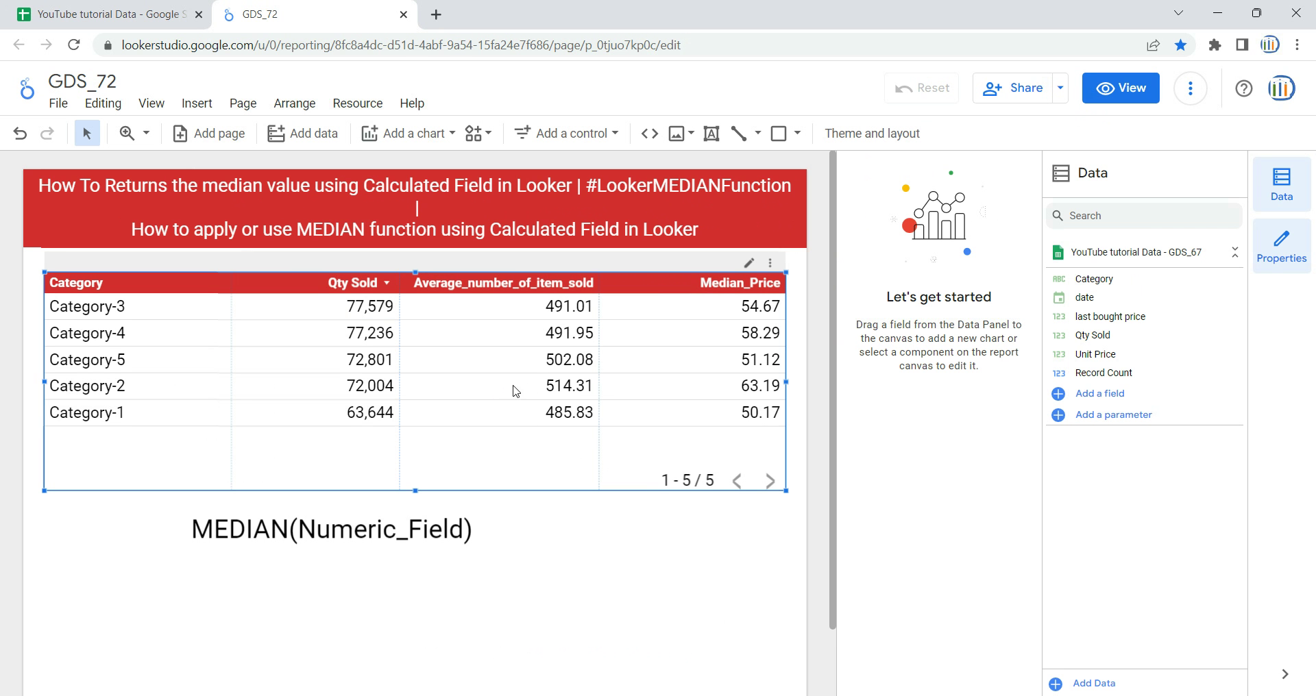
click(686, 418)
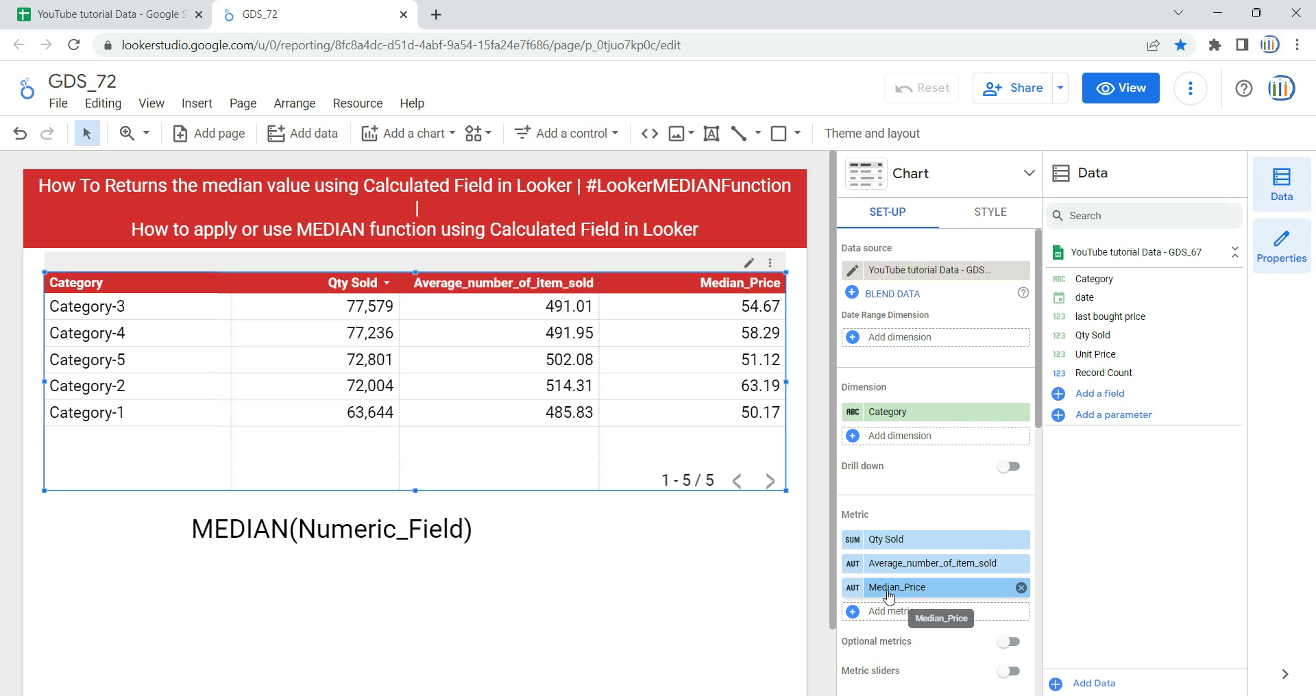
click(1021, 588)
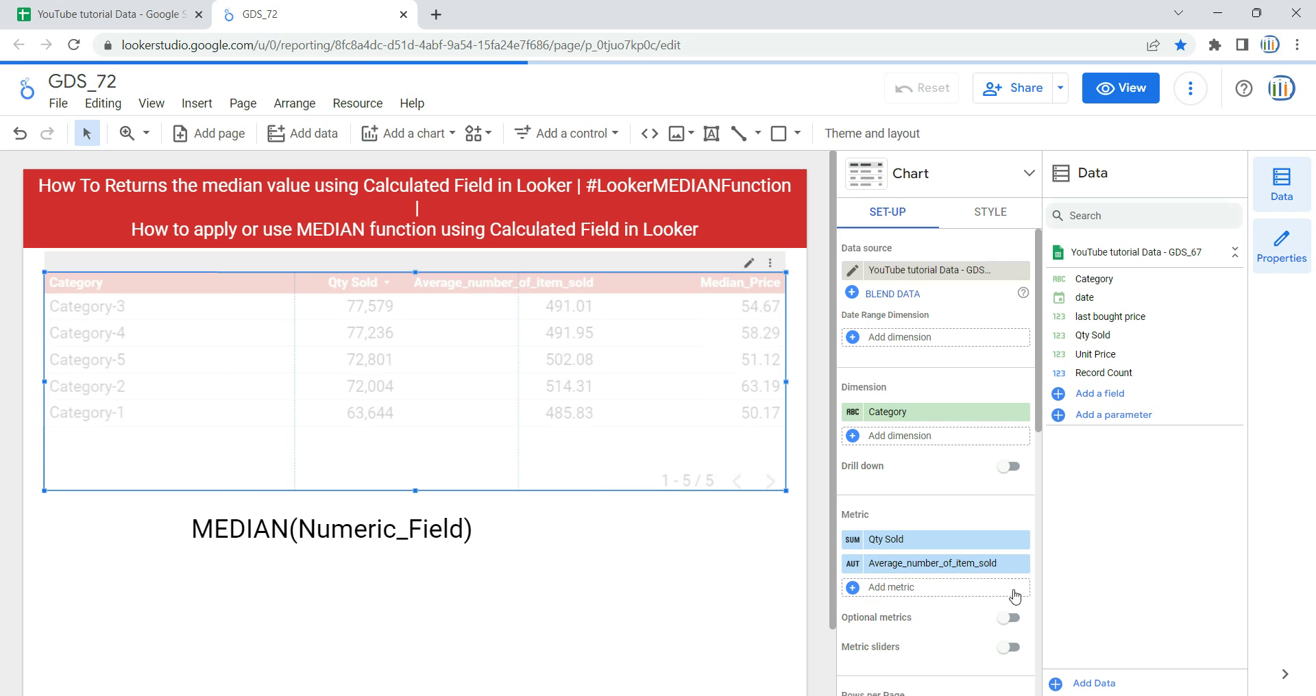
- Replace the table's Average_number_of_item_sold metric with the Unit Price field
click(949, 572)
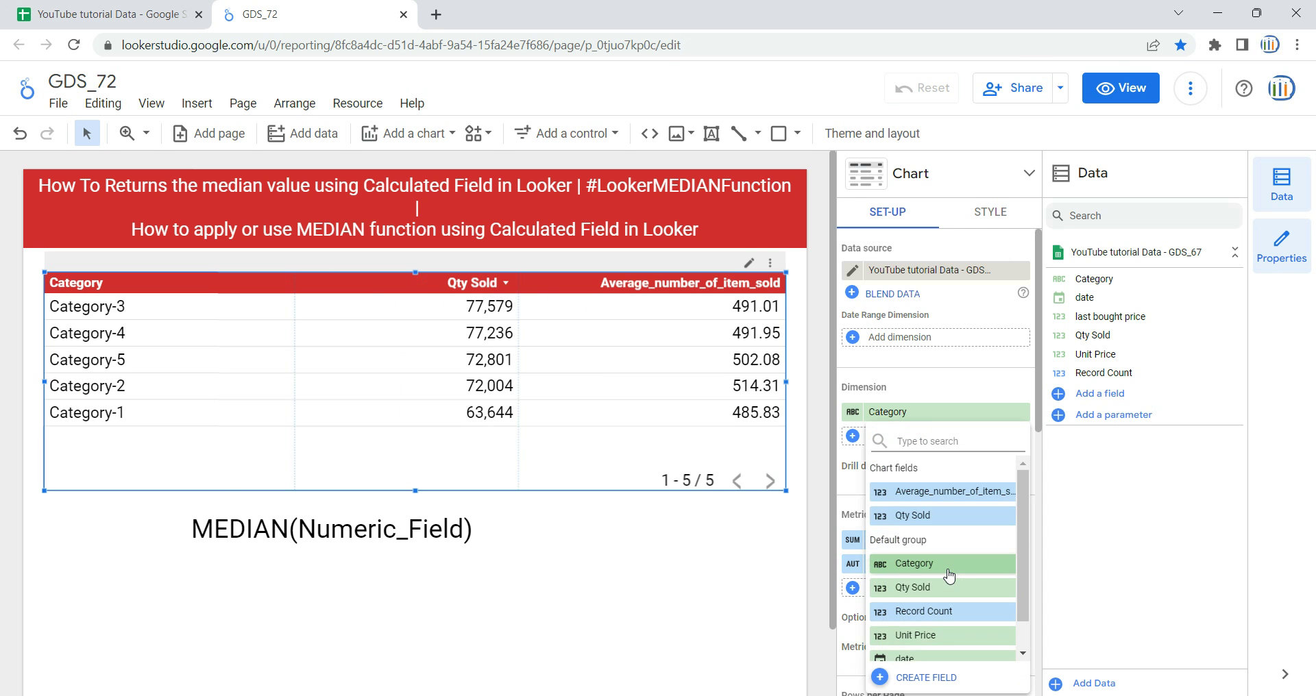
scroll(960, 589, down, 1)
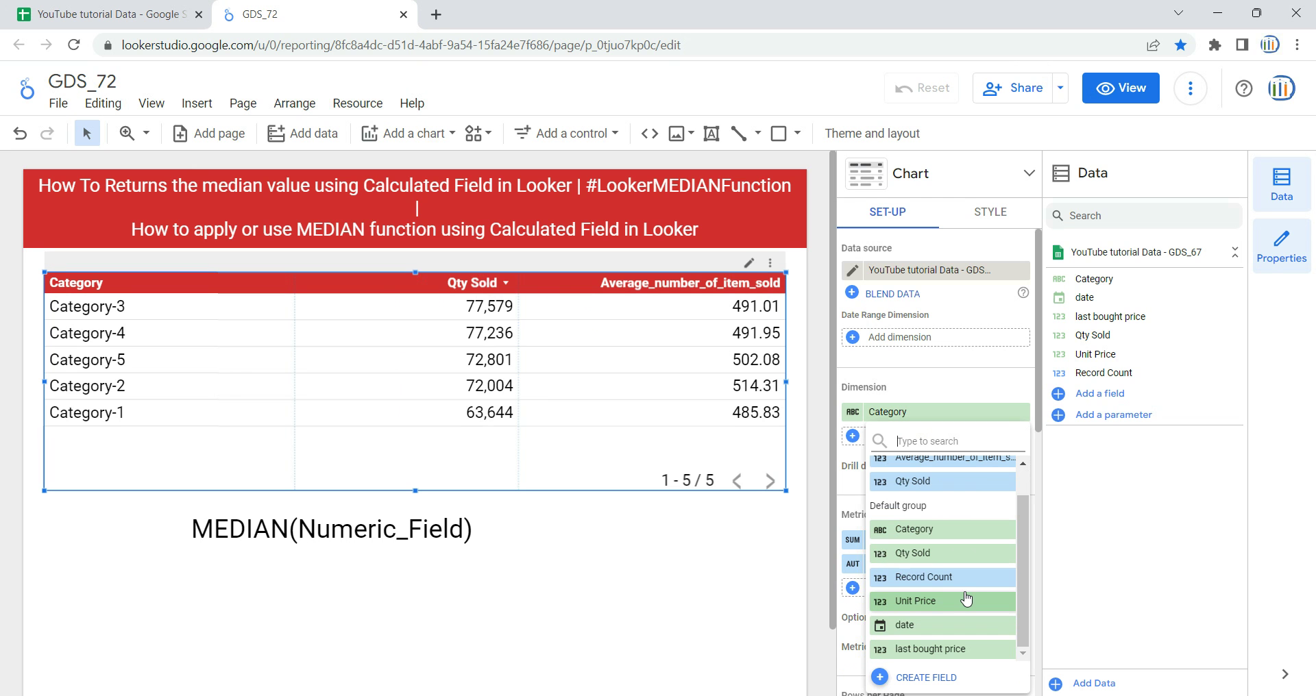
click(930, 602)
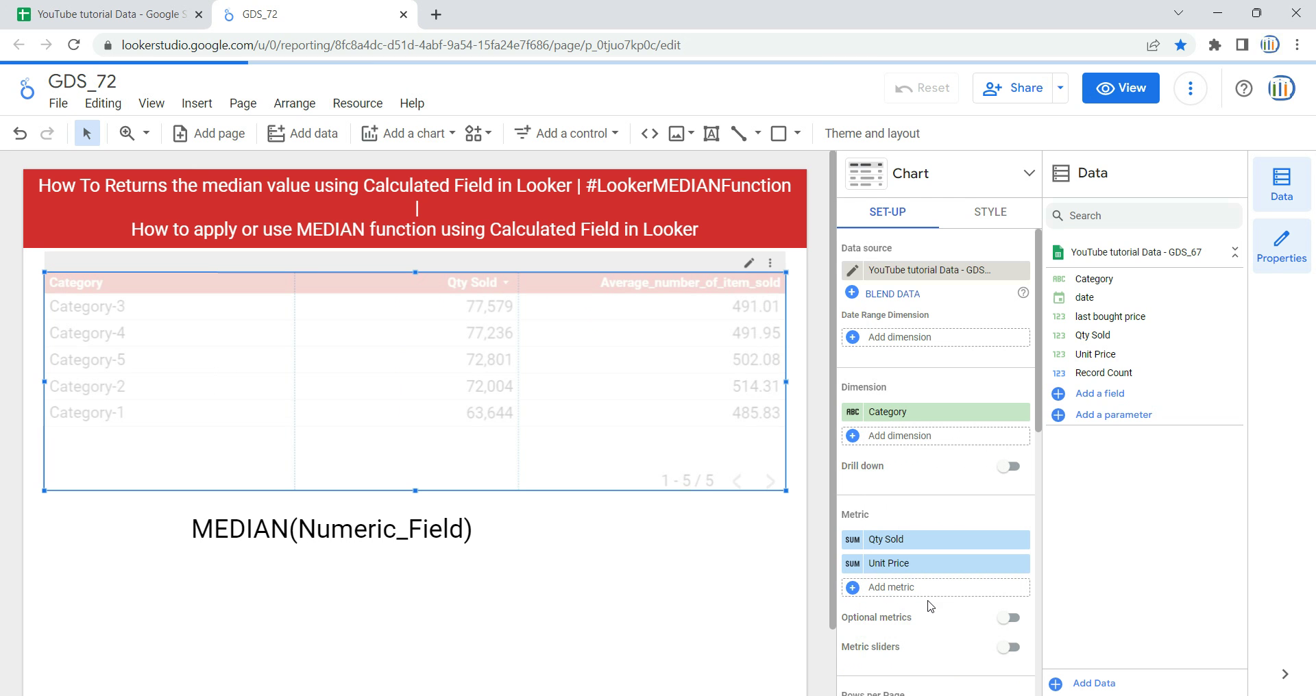
- Set the Unit Price metric's aggregation to Average and name it Avg_Unit_Price
click(854, 566)
click(748, 370)
click(660, 514)
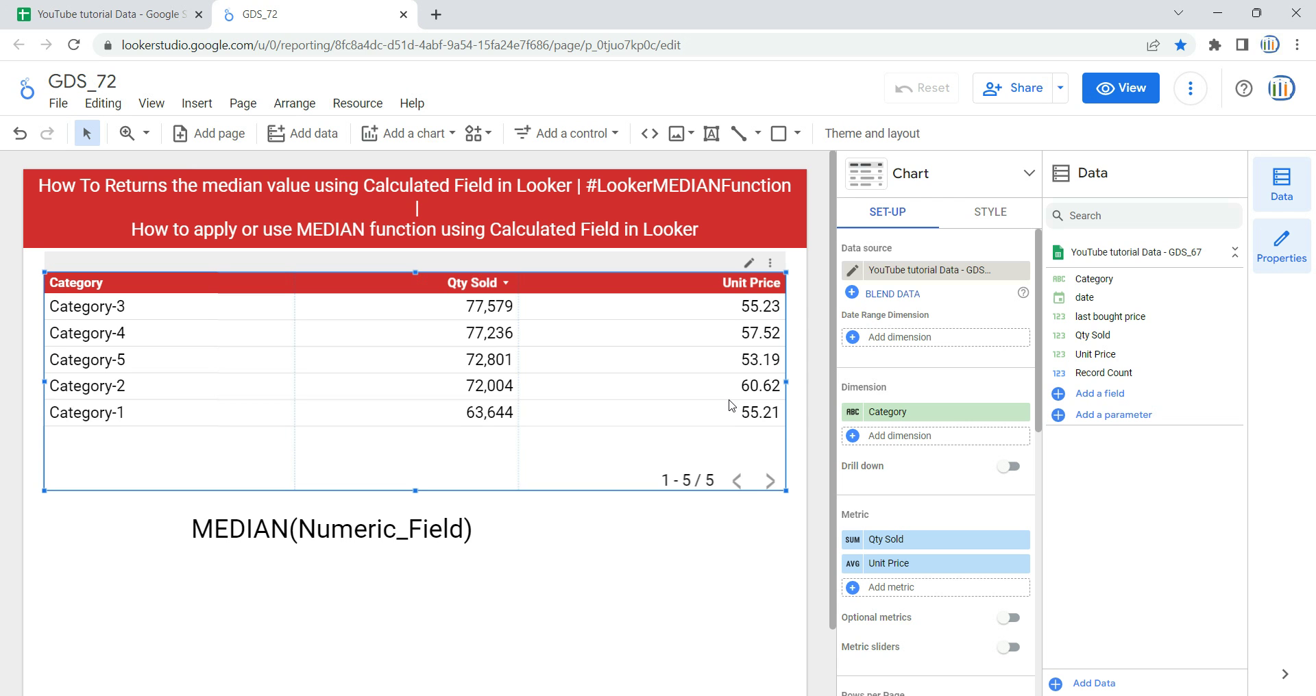
click(884, 564)
text(Avg_Un)
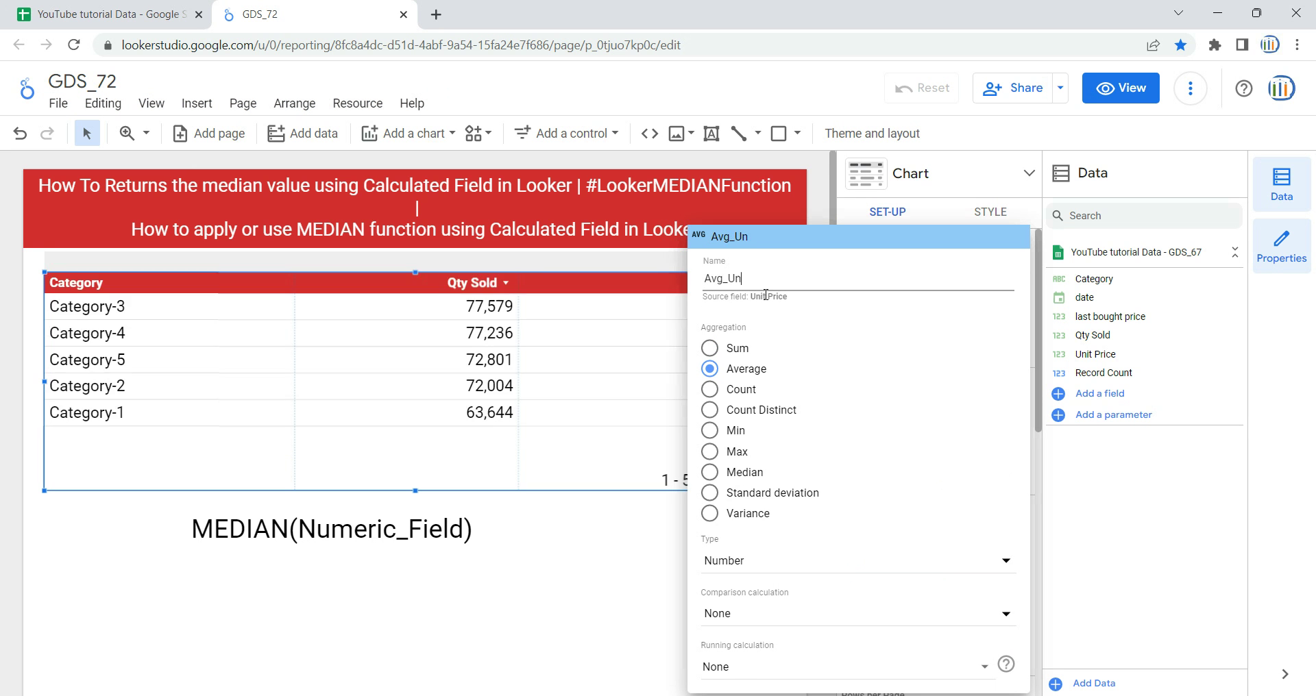
text(it_Price)
click(636, 538)
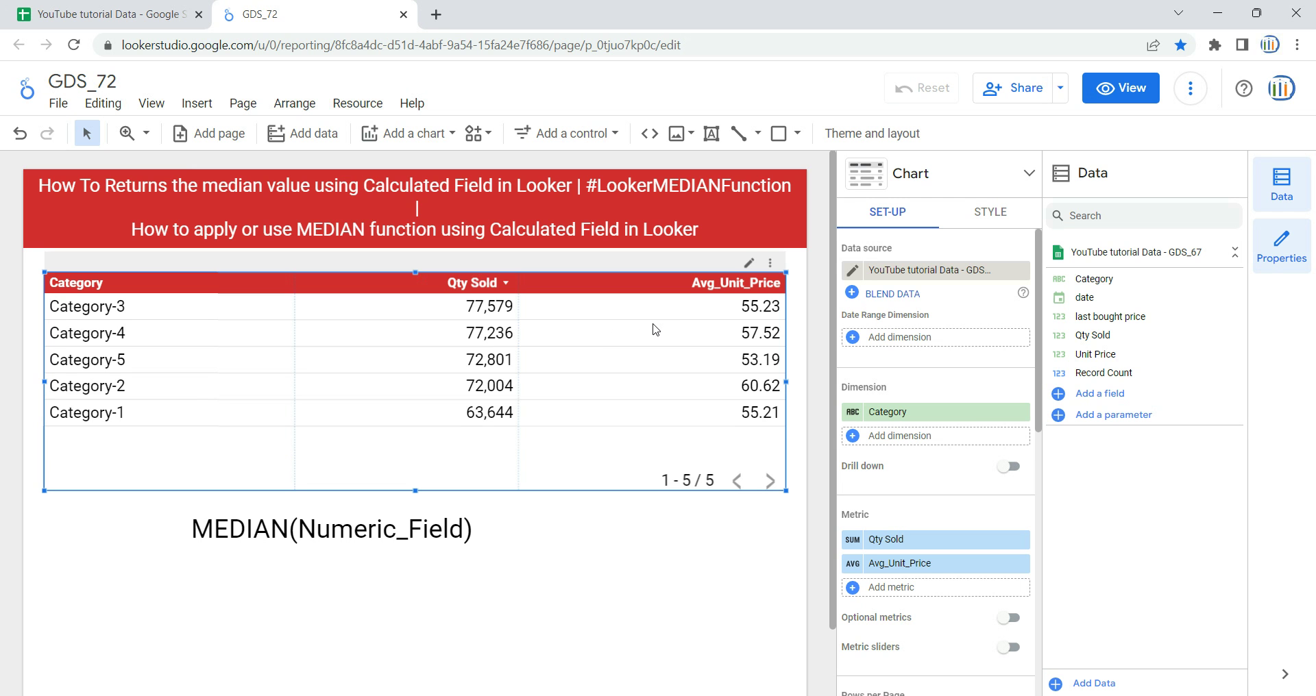
- Add Unit Price as a further table metric and set its aggregation to Median
scroll(925, 451, down, 1)
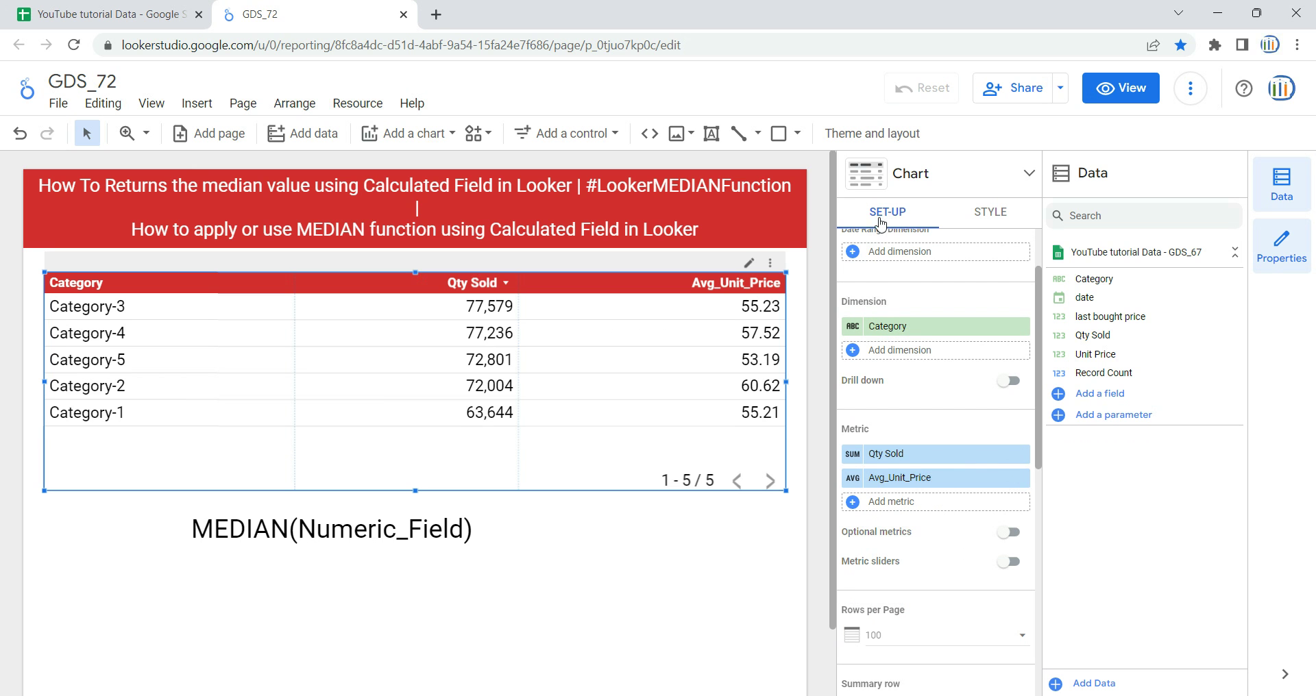
click(893, 504)
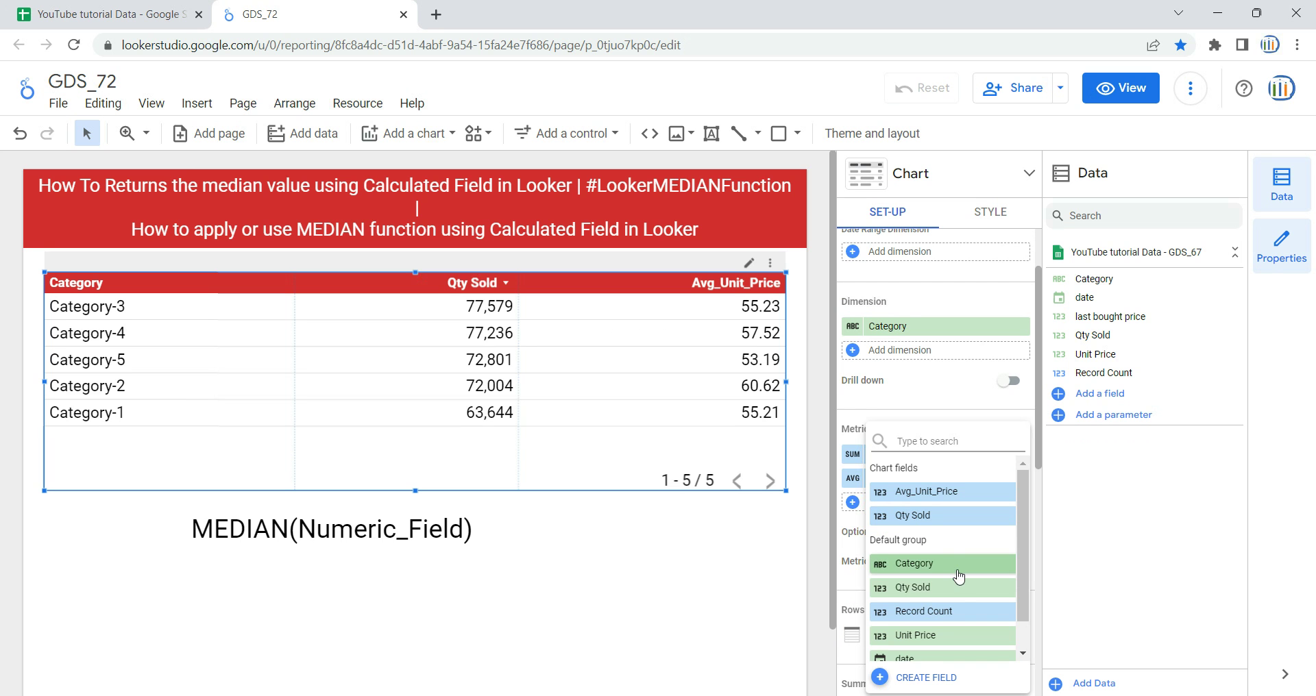
scroll(958, 578, down, 1)
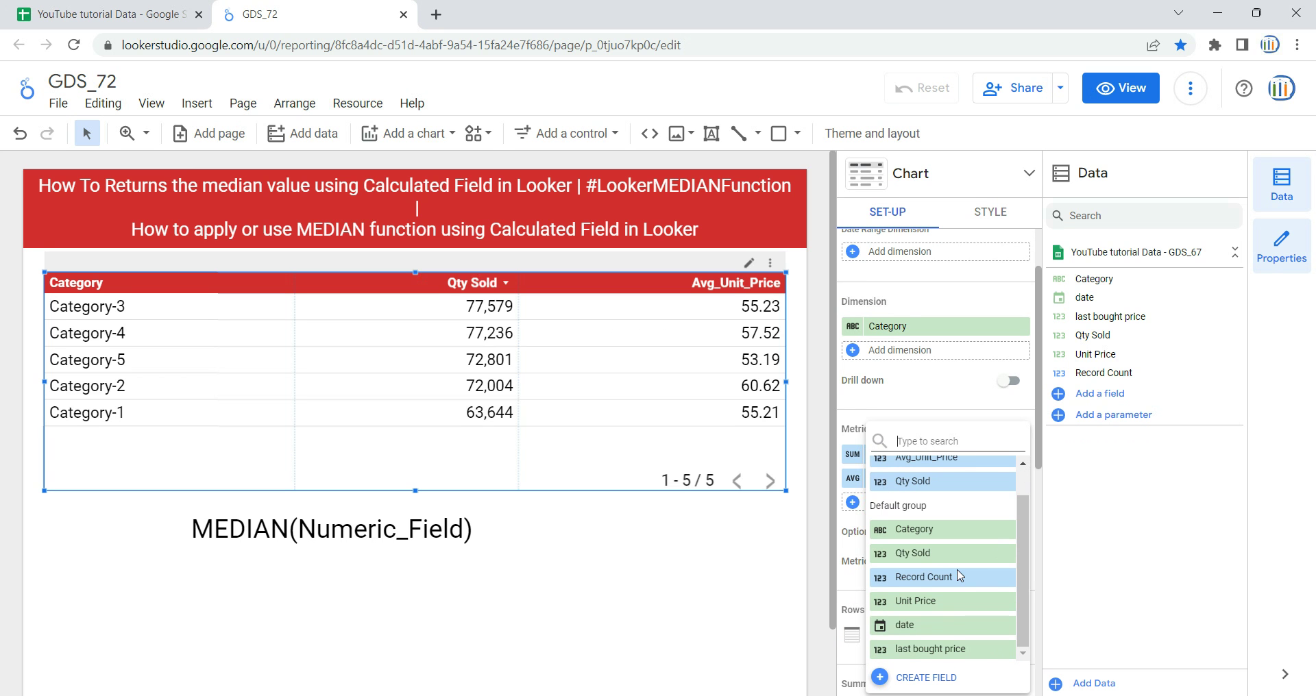
click(922, 603)
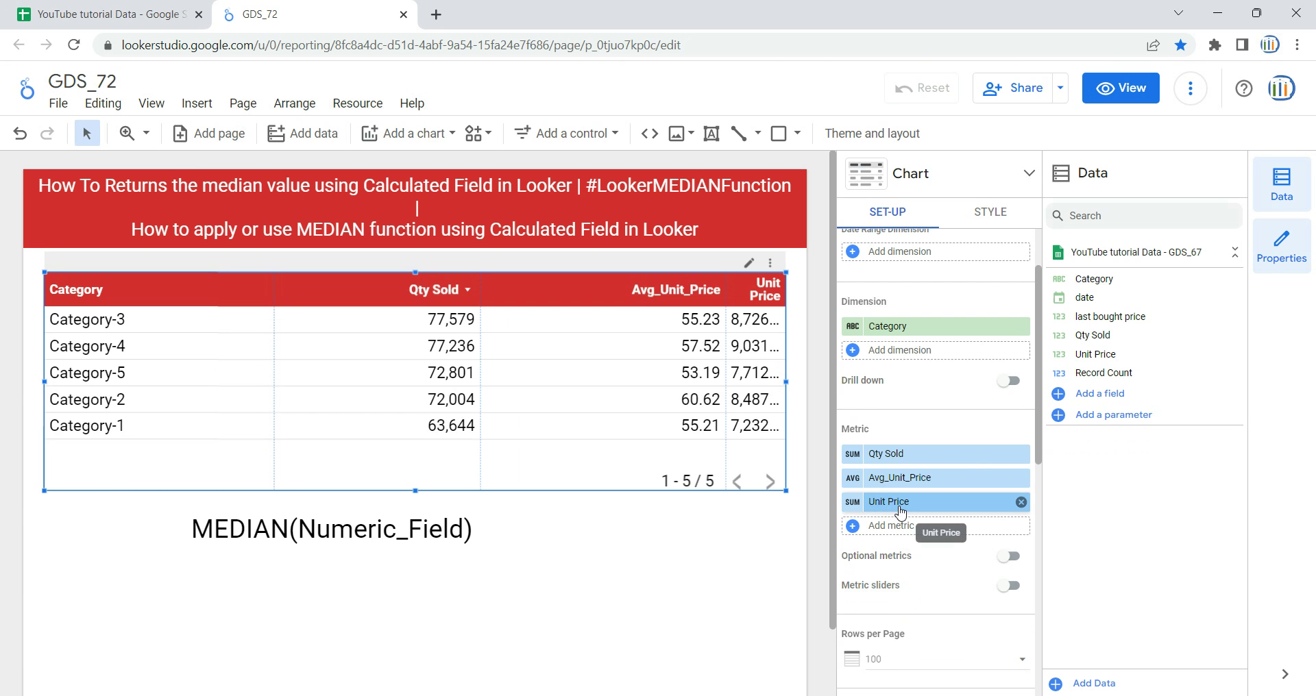
click(851, 506)
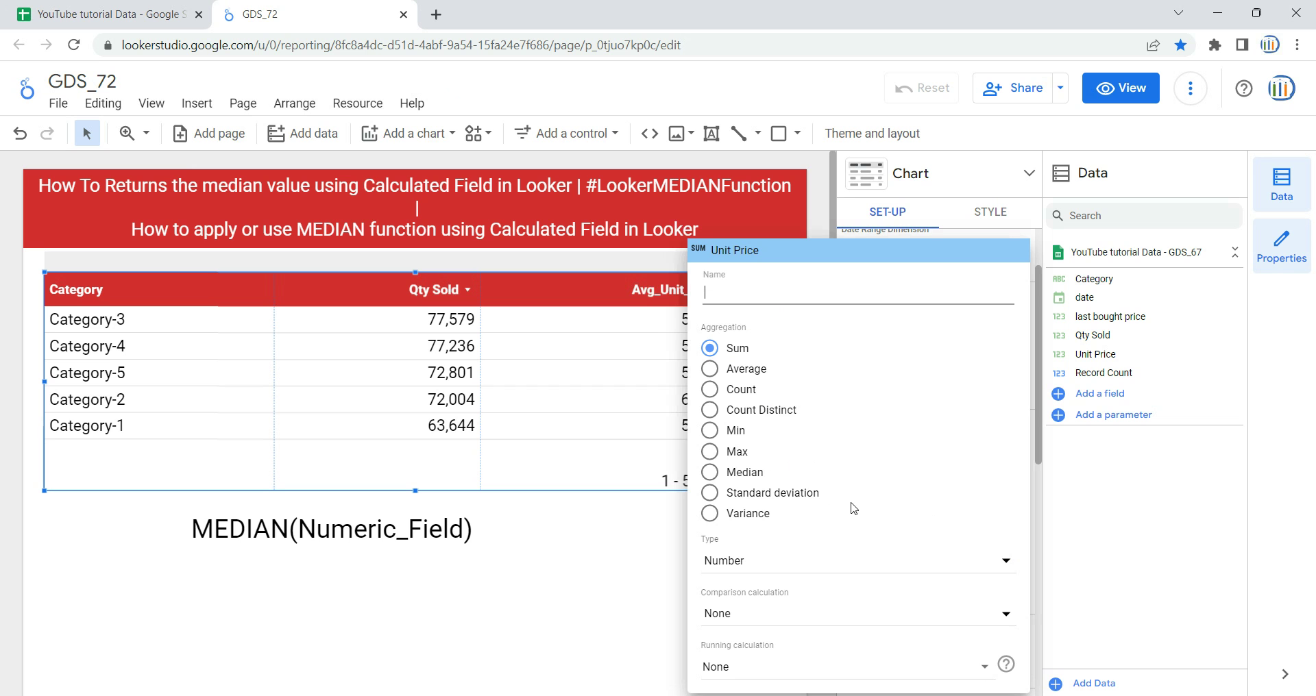
drag(705, 328, 744, 329)
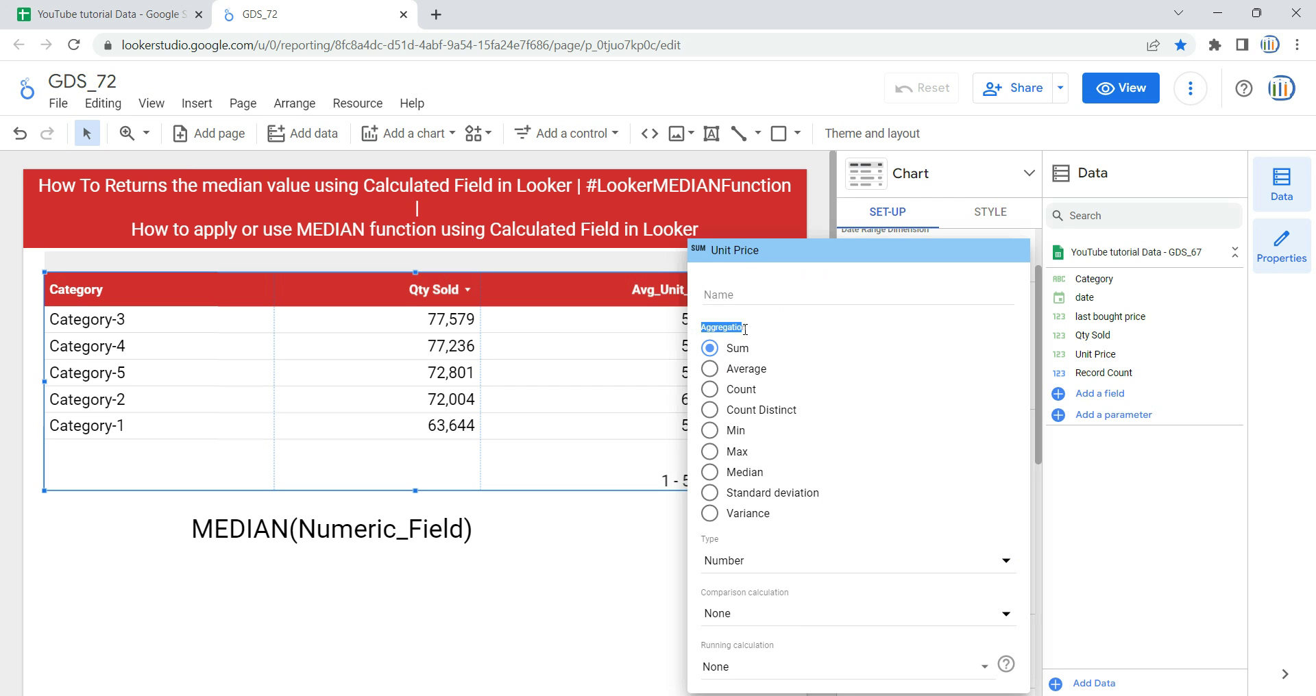
click(714, 478)
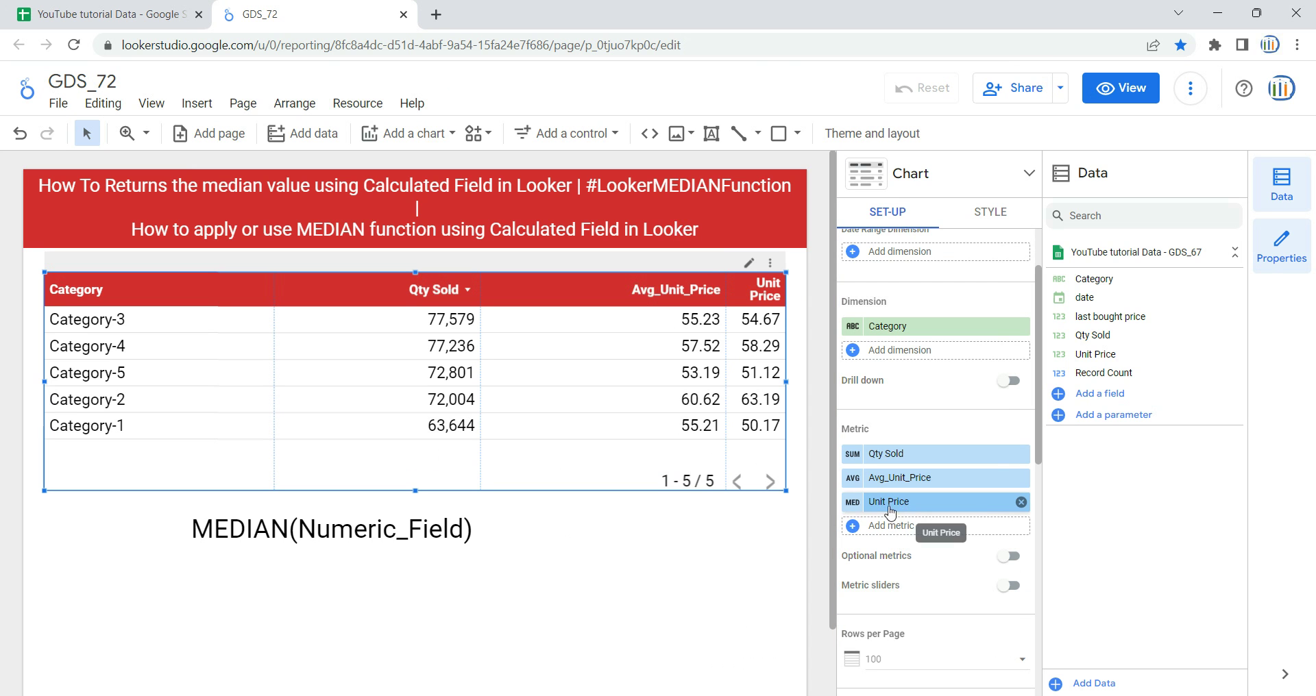
- Name the median Unit Price metric MED_Price and widen its column in the table
click(854, 506)
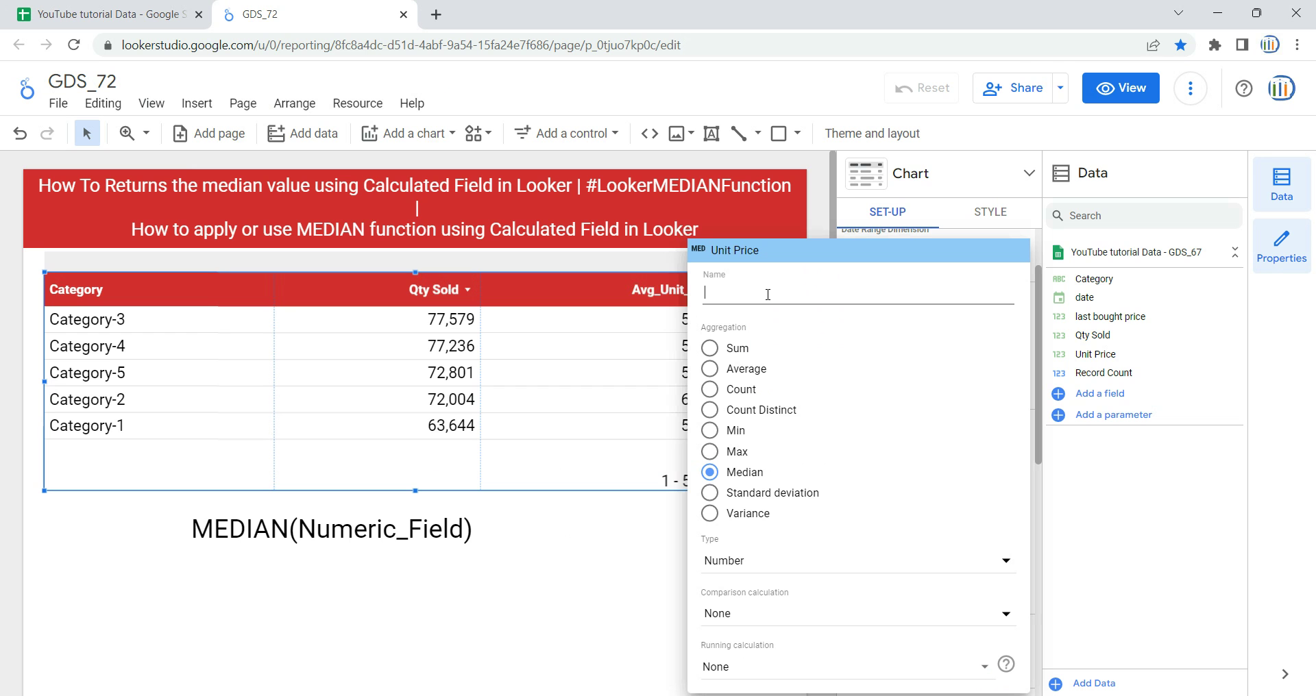
text(M)
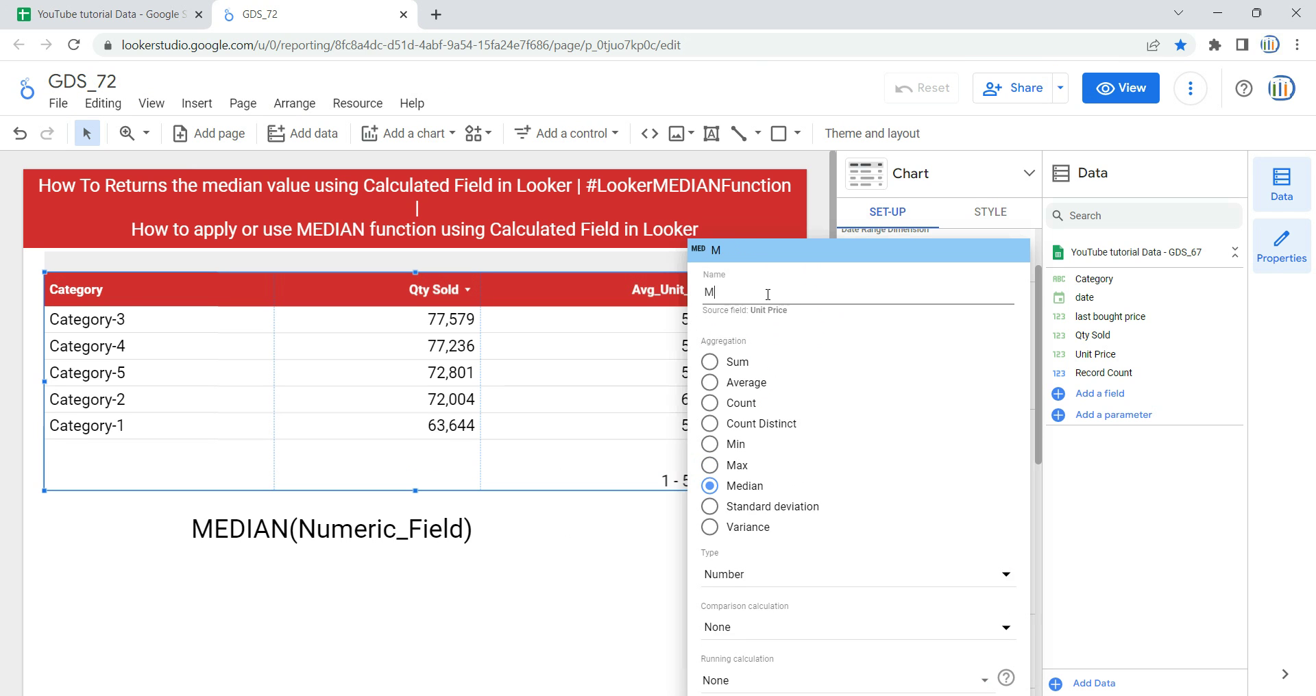
text(ED_Price)
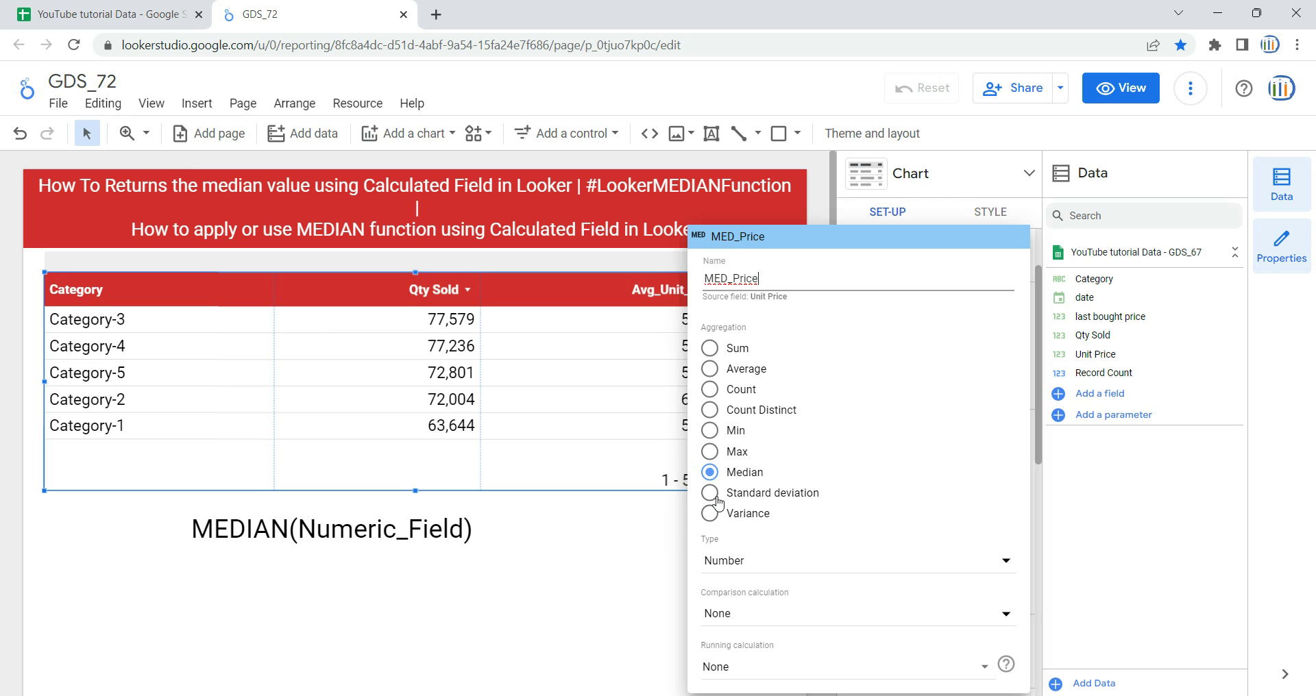
click(641, 540)
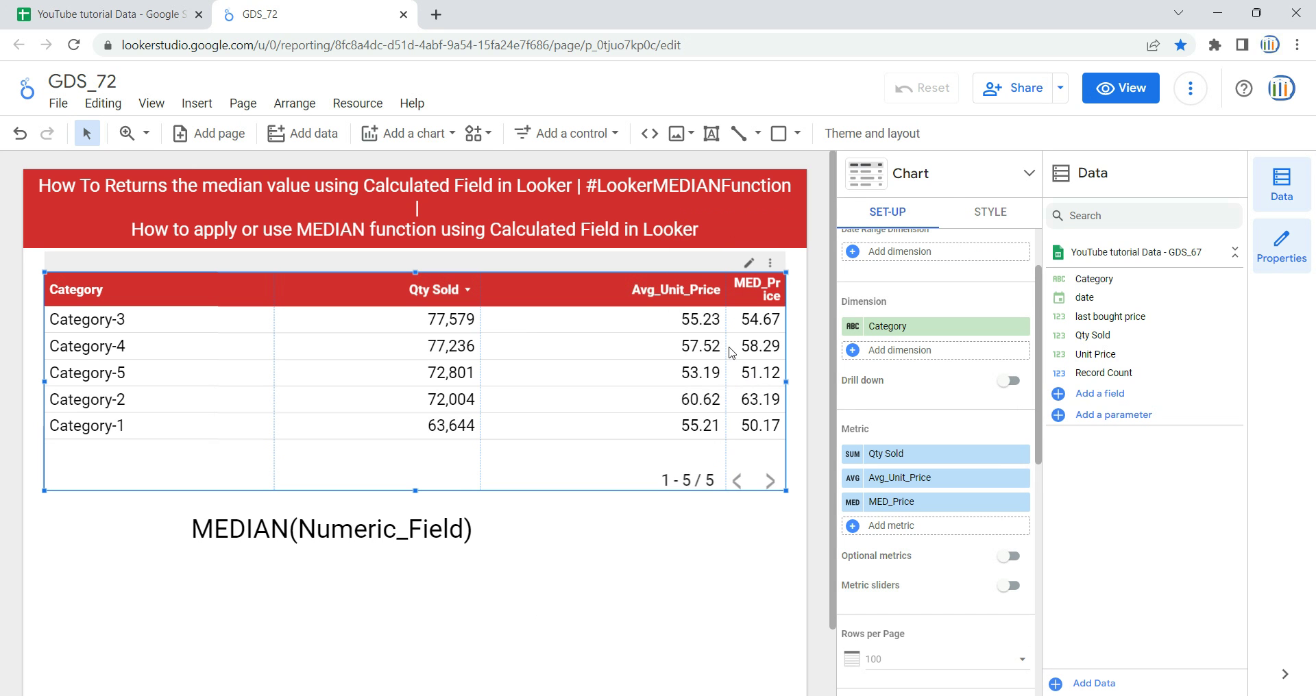
drag(725, 354, 610, 355)
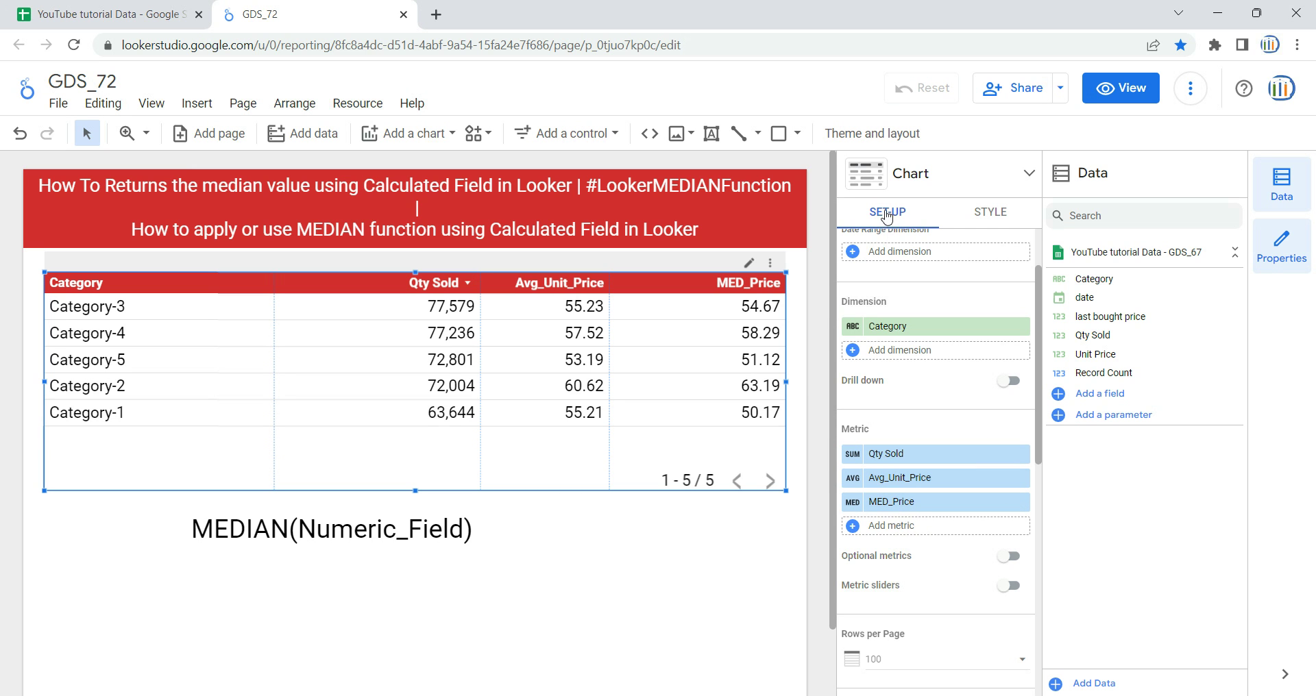
- Create a new calculated metric field for the table and name it MEDIAN_Price
click(905, 527)
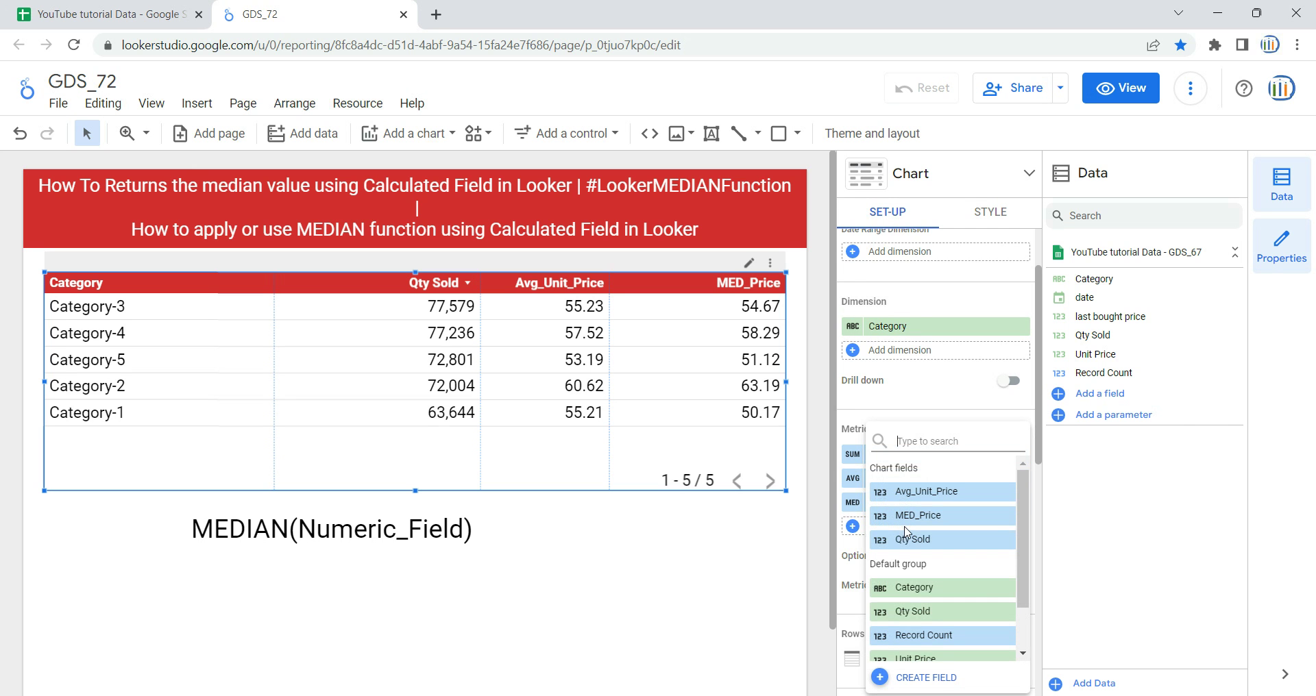
click(926, 678)
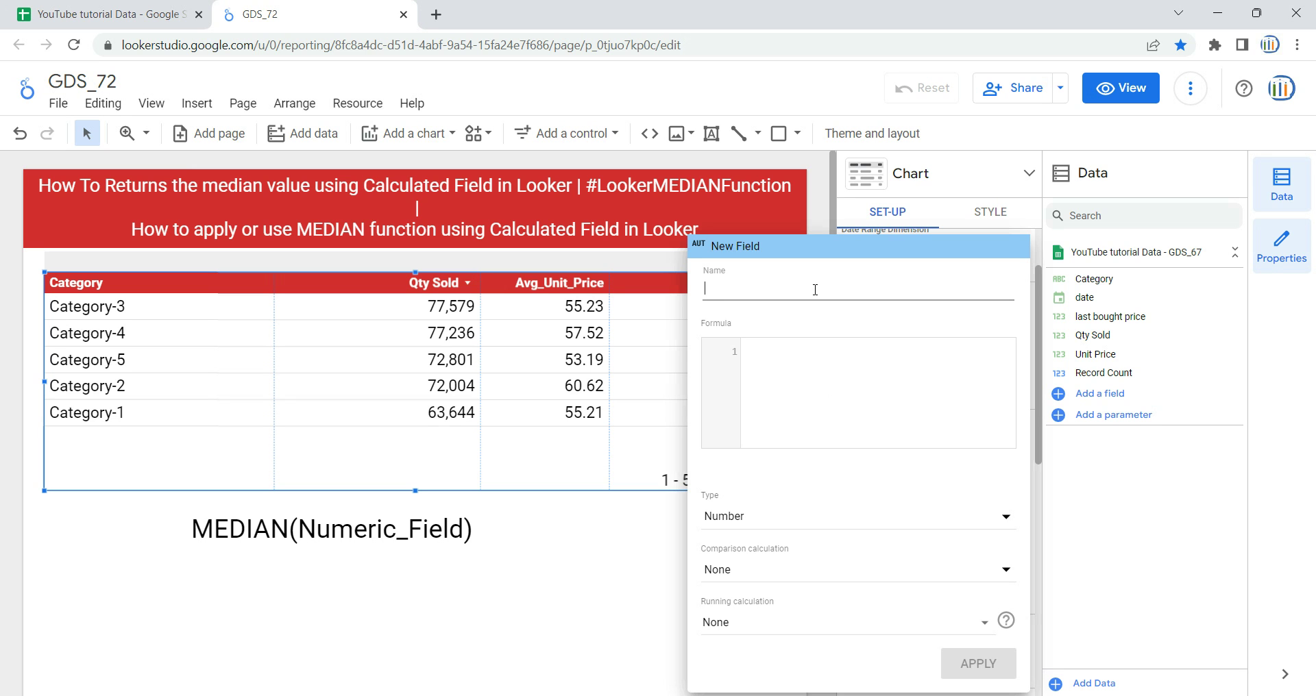
text(MEDIAN_Price)
- Set the MEDIAN_Price formula to MEDIAN(Unit Price), apply it, and widen the MEDIAN_Price column in the table
click(823, 353)
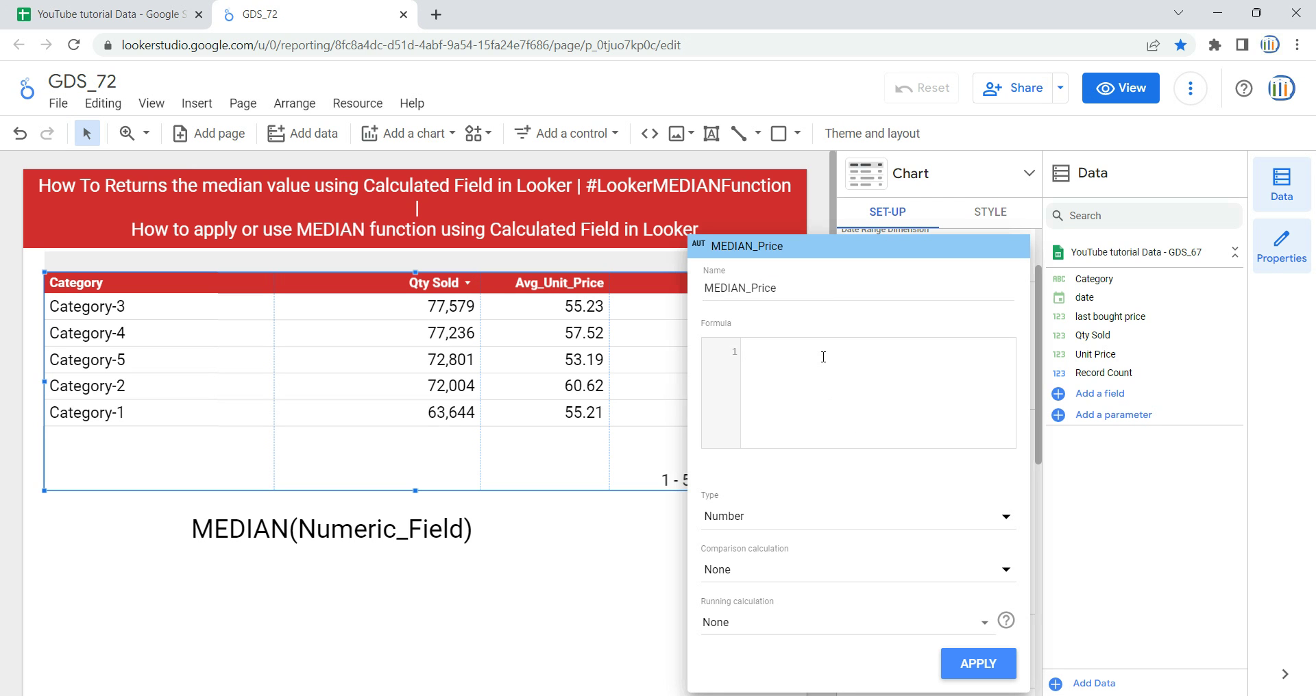
text(MEDI)
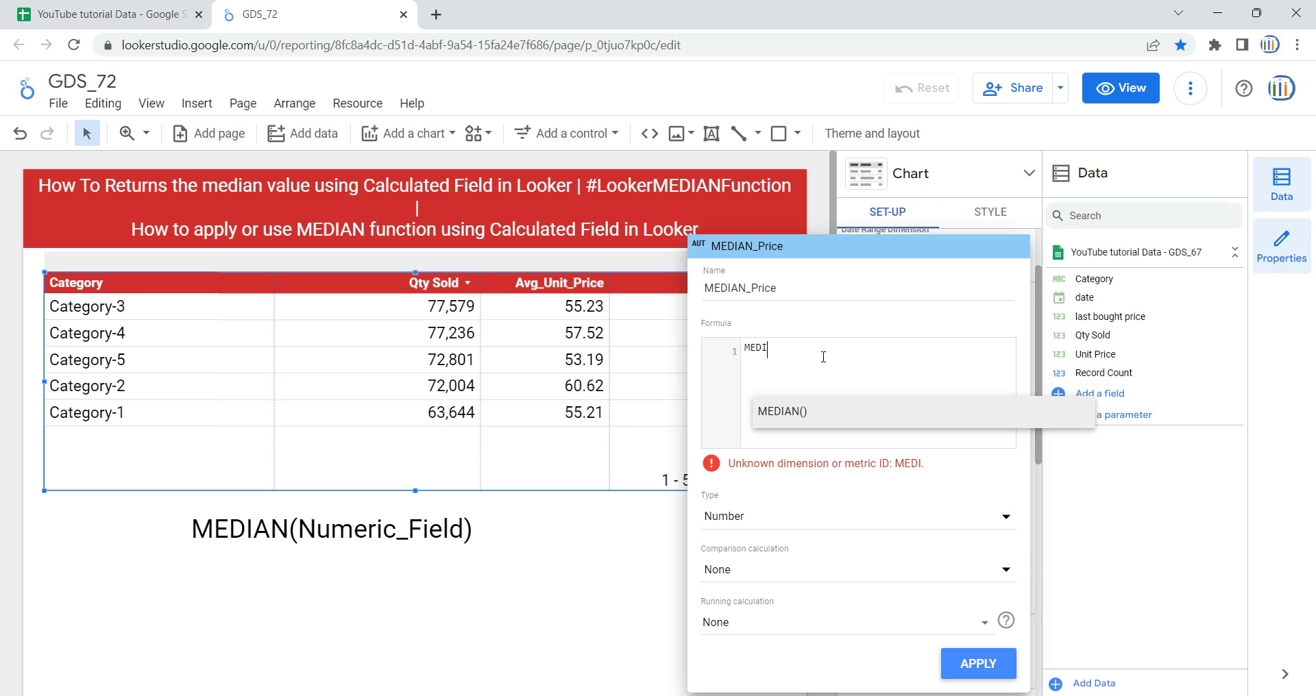
click(788, 413)
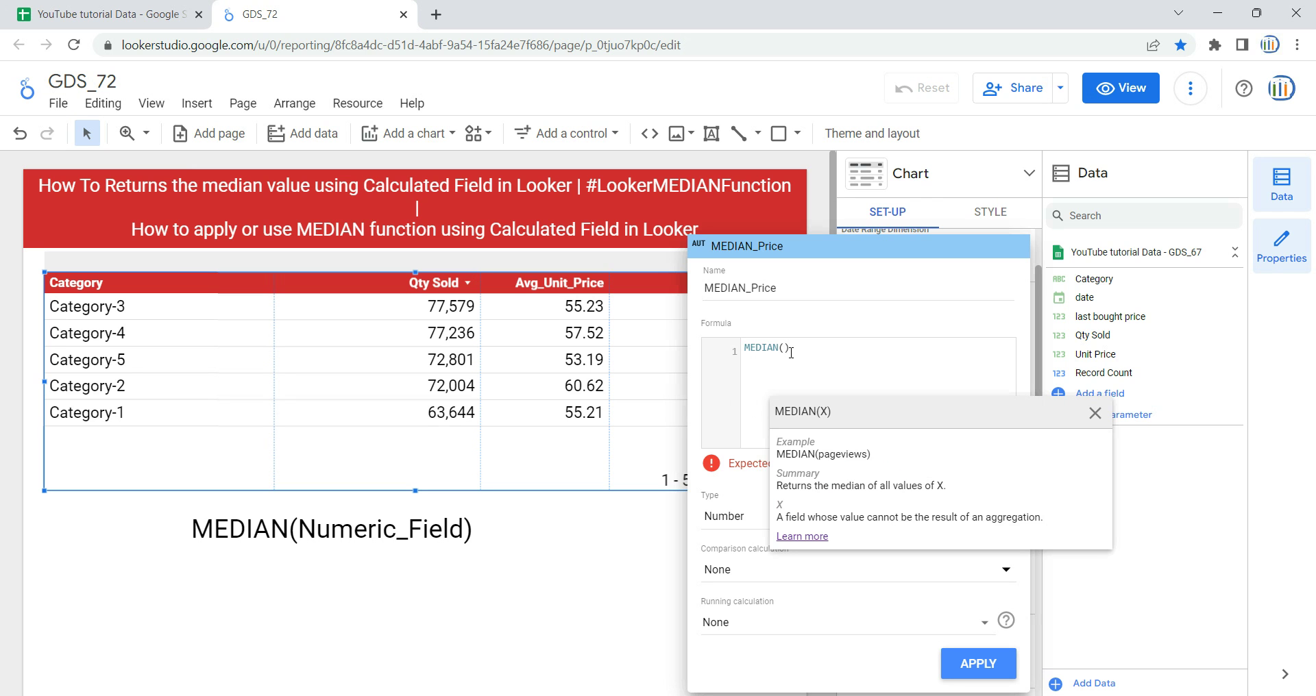
text(Unit)
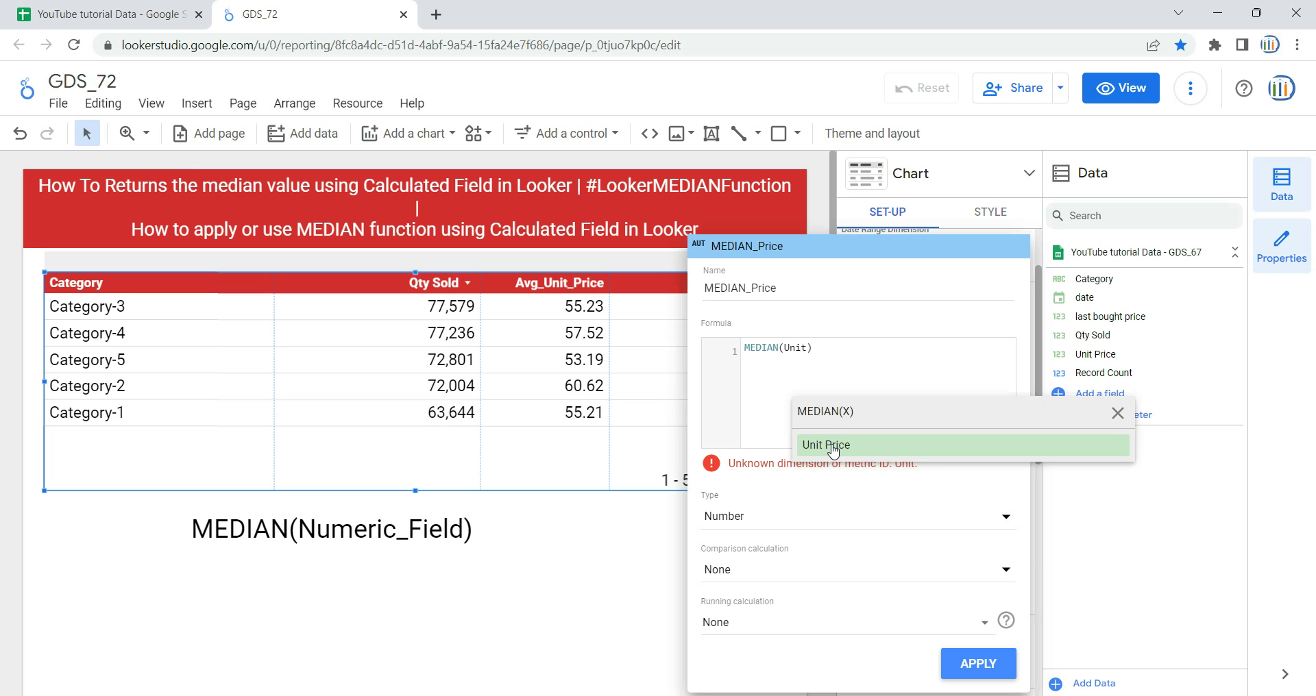
click(835, 447)
click(889, 352)
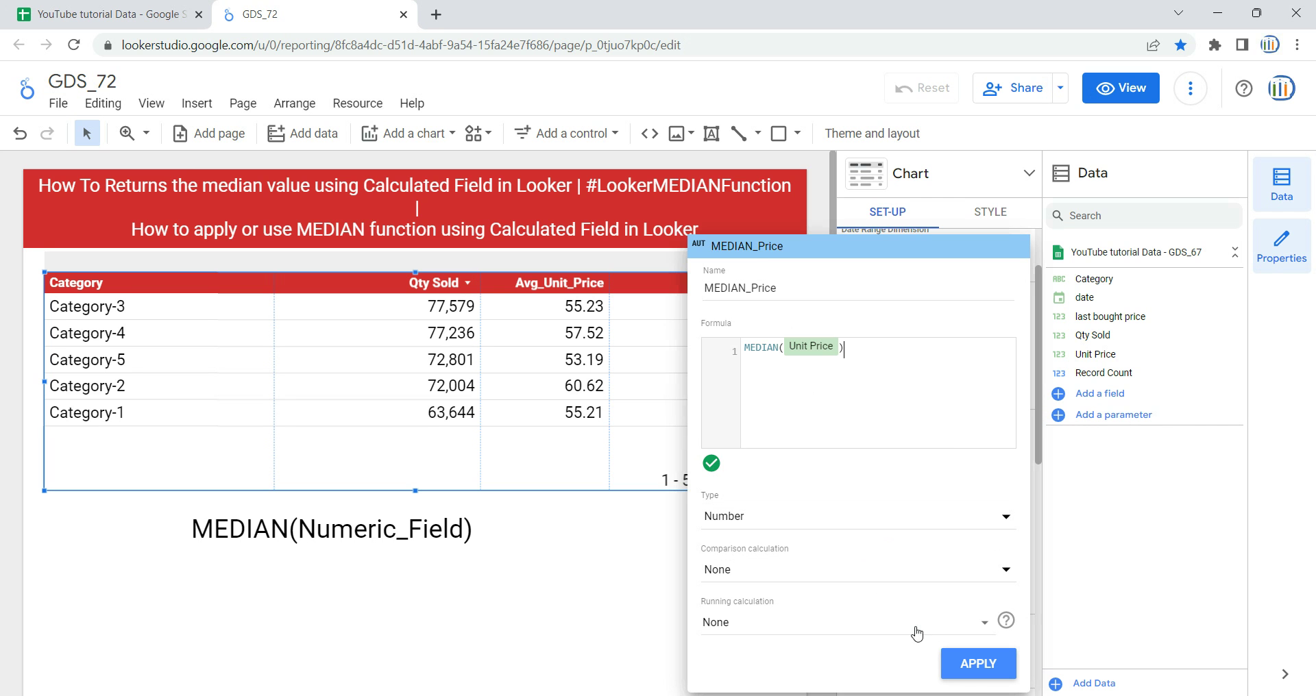
click(979, 666)
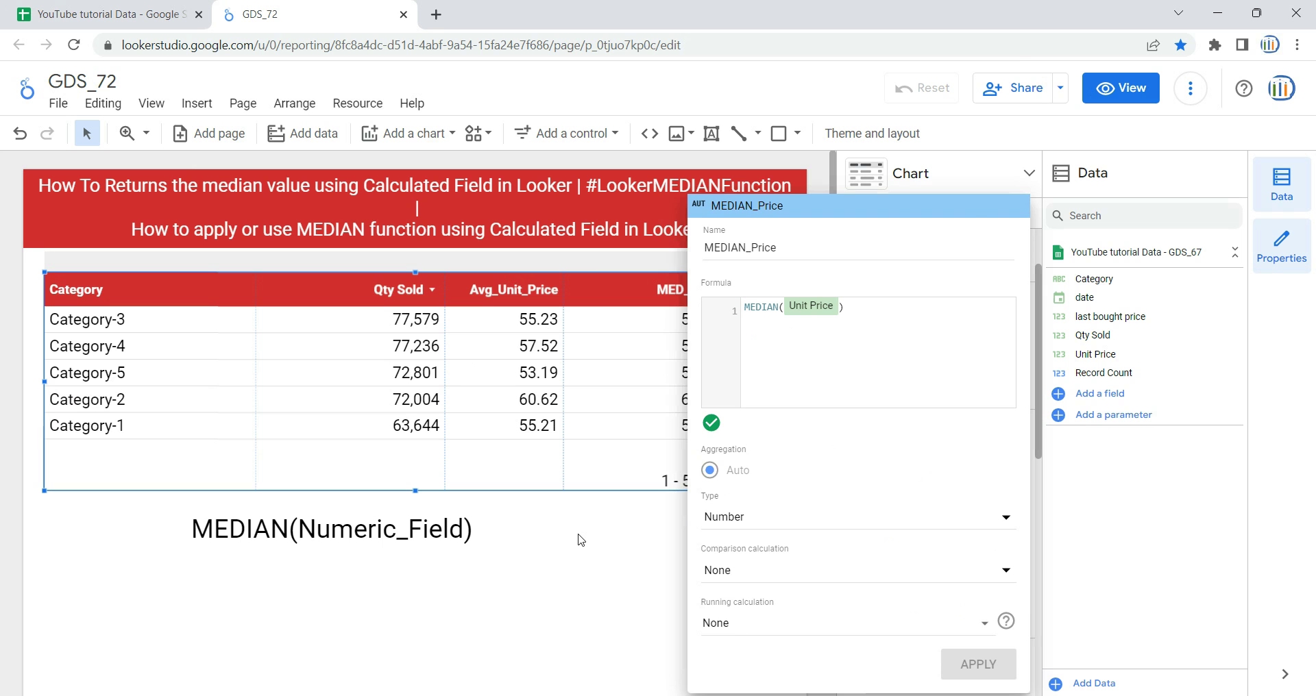
click(658, 473)
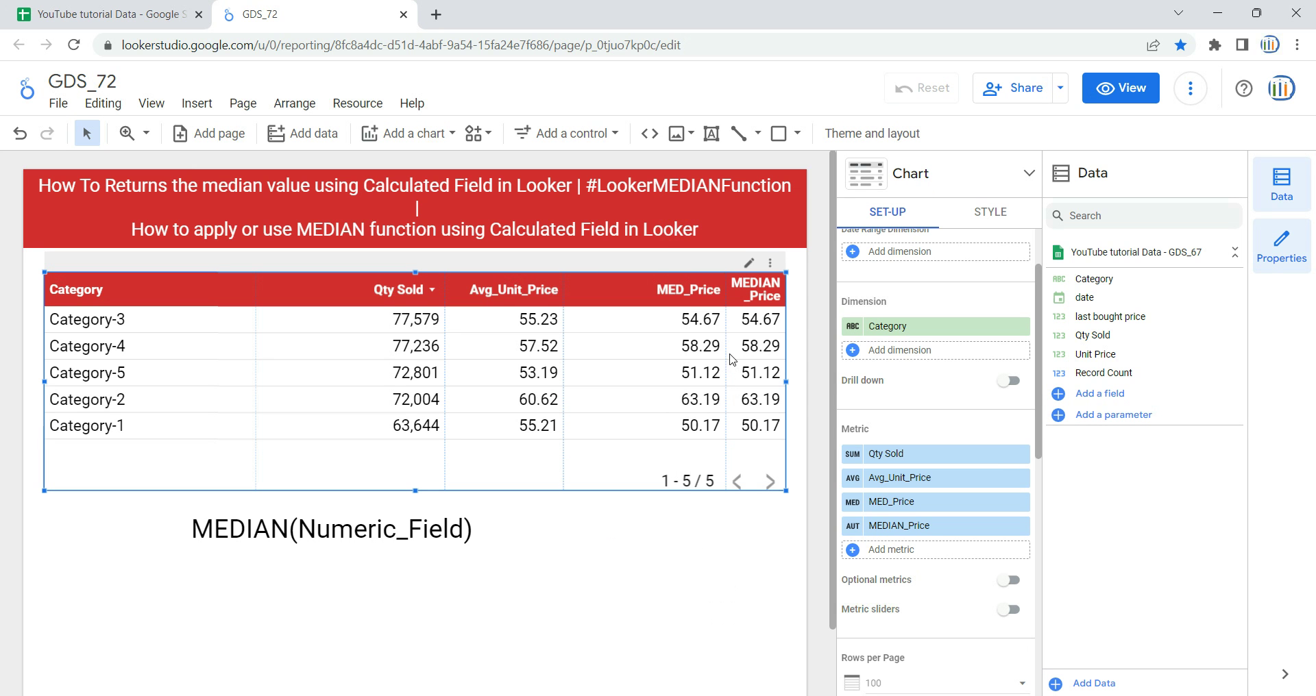
drag(727, 354, 671, 354)
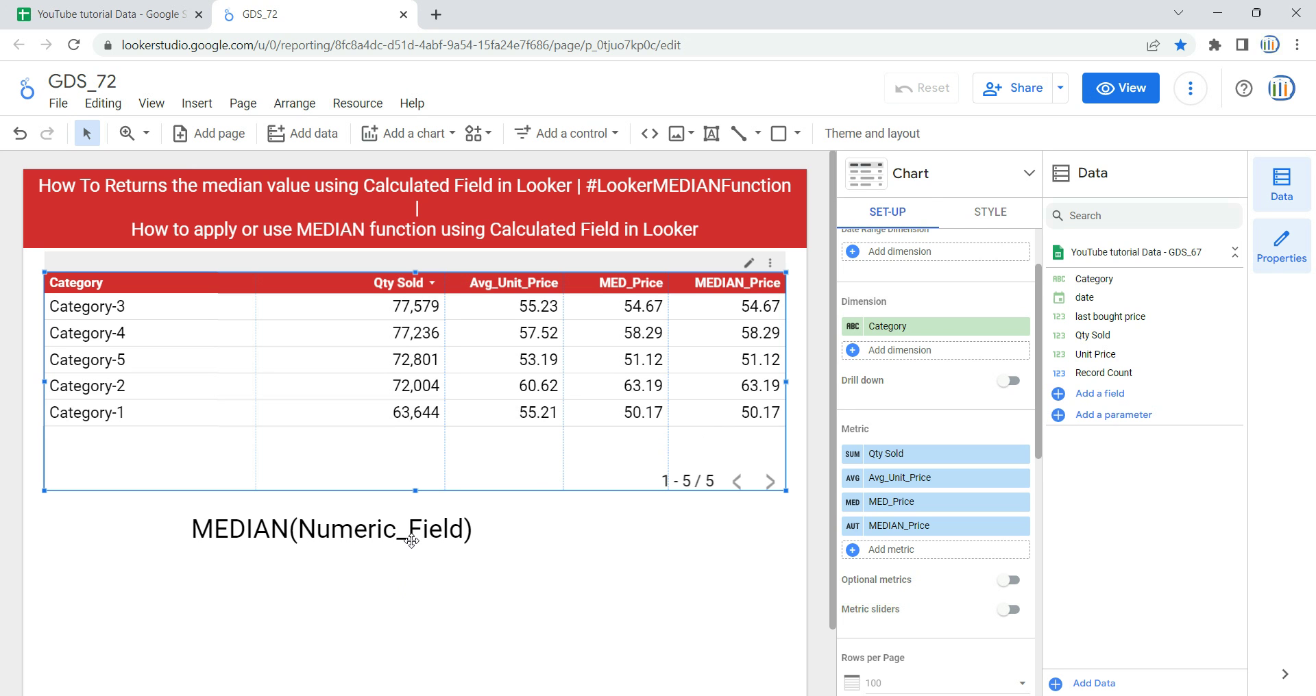
- Change the syntax text below the table to MEDIAN(SUM(Numeric_Field))
click(295, 527)
click(295, 528)
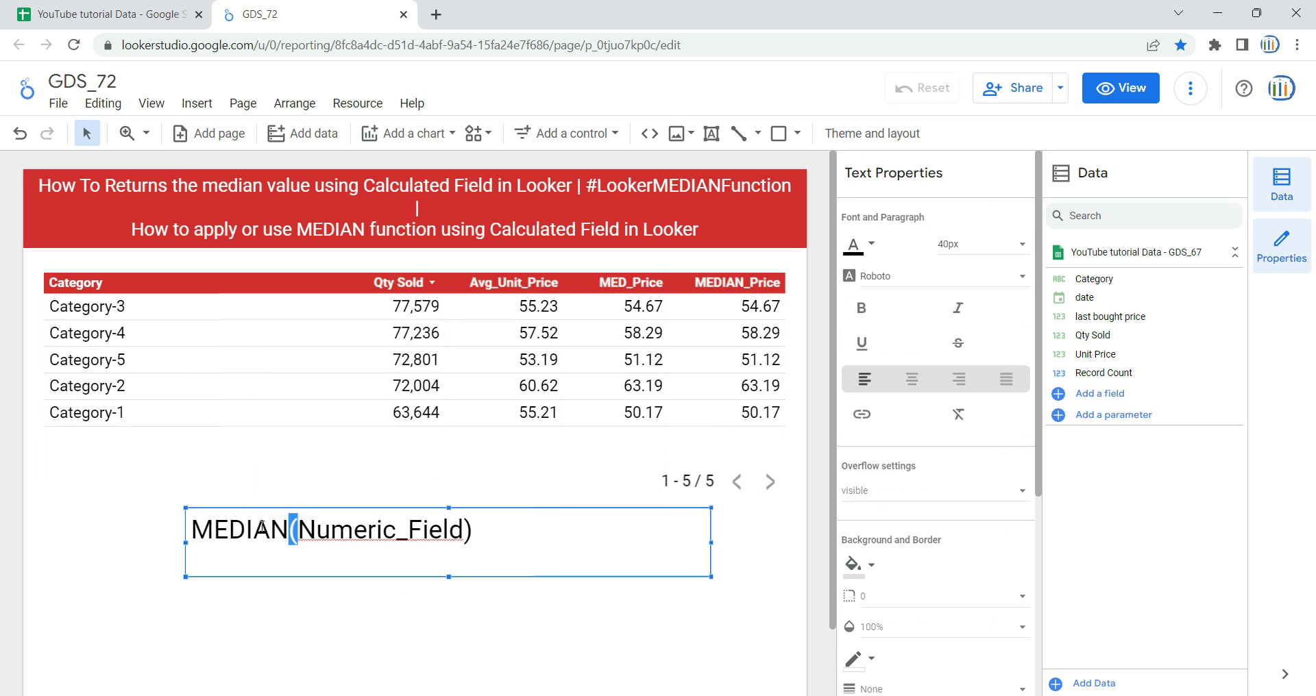
drag(296, 528, 191, 531)
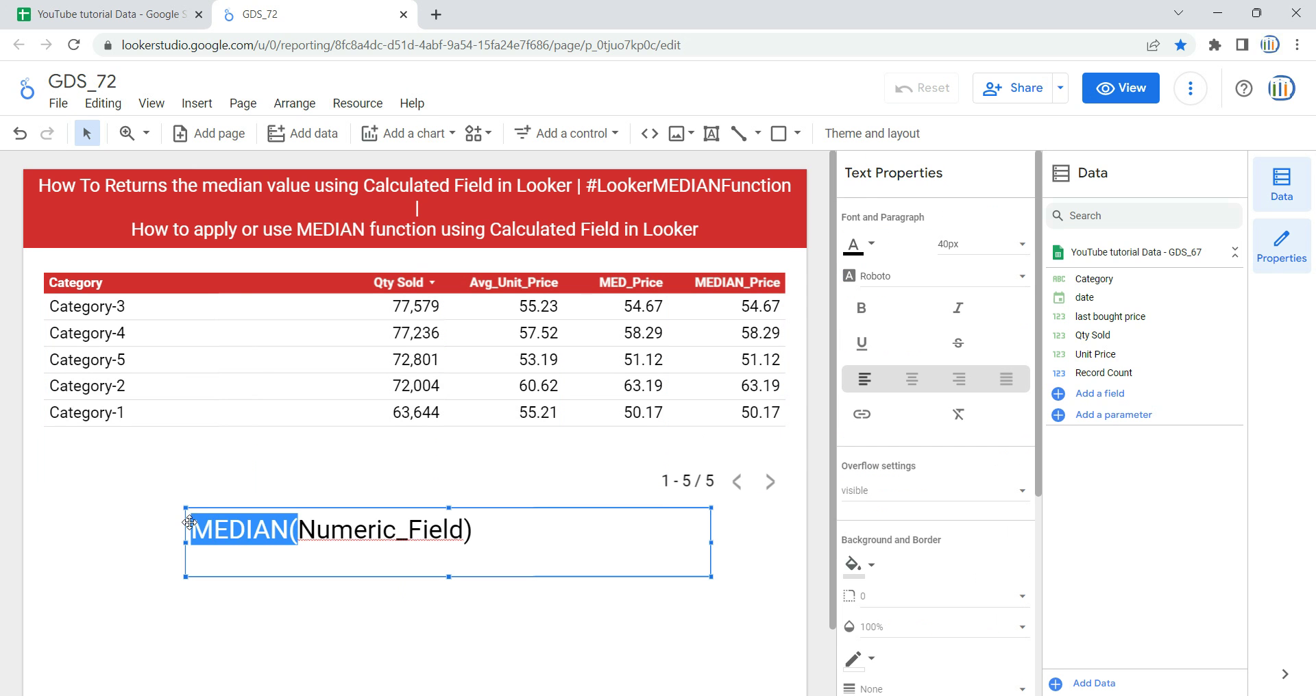
click(299, 531)
drag(300, 531, 465, 530)
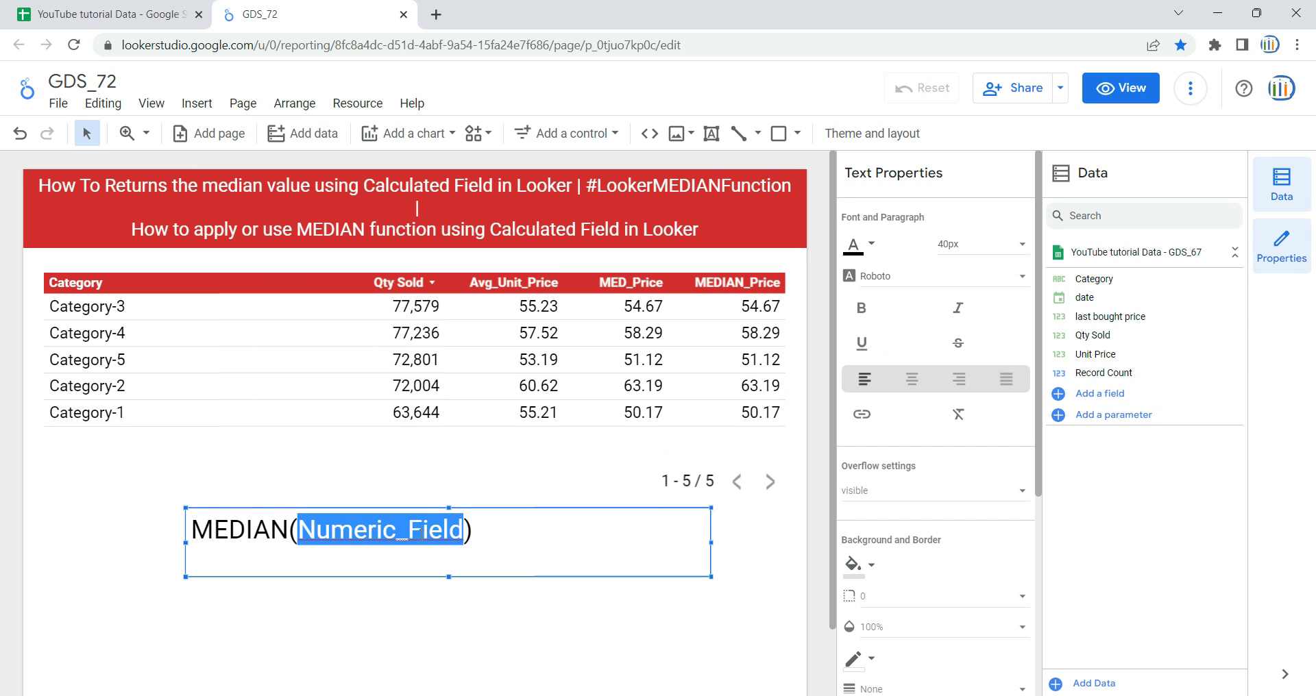
key(Left)
text(SUM()
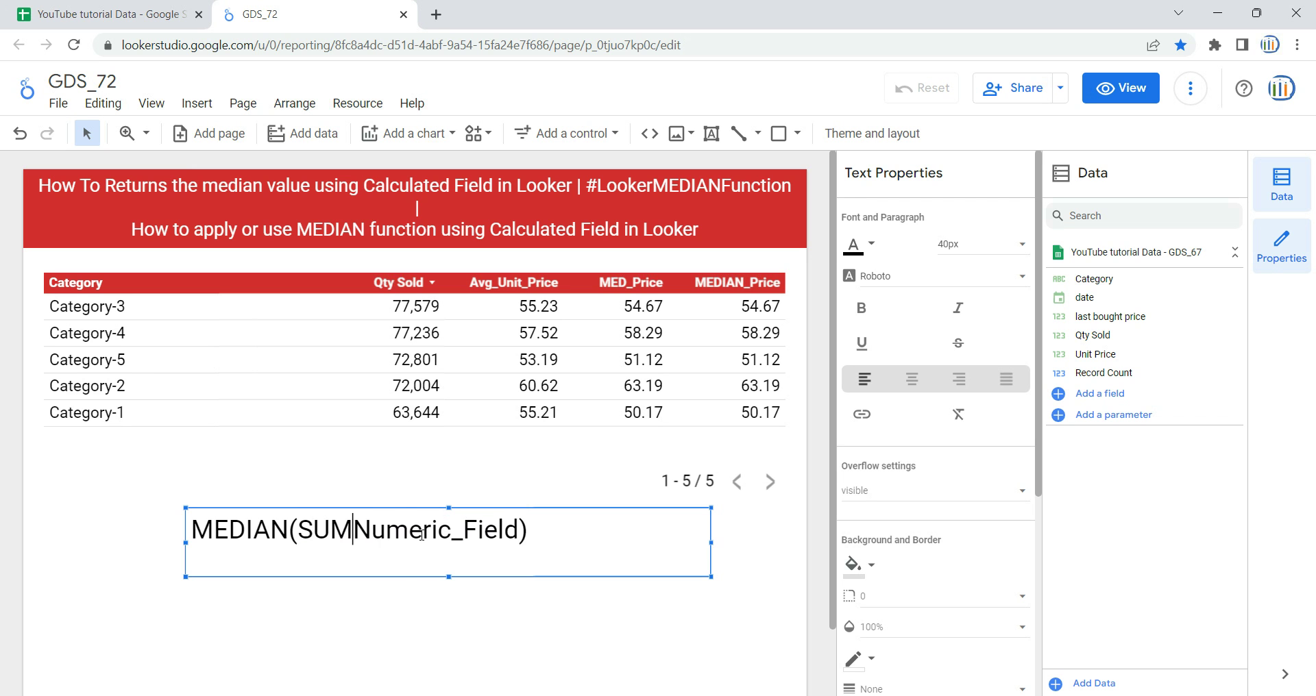
key(Right)
key(Right)
key(Right)
key(Right)
key(Right)
key(Right)
key(Right)
key(Right)
key(Right)
key(Right)
key(Right)
key(Right)
key(Right)
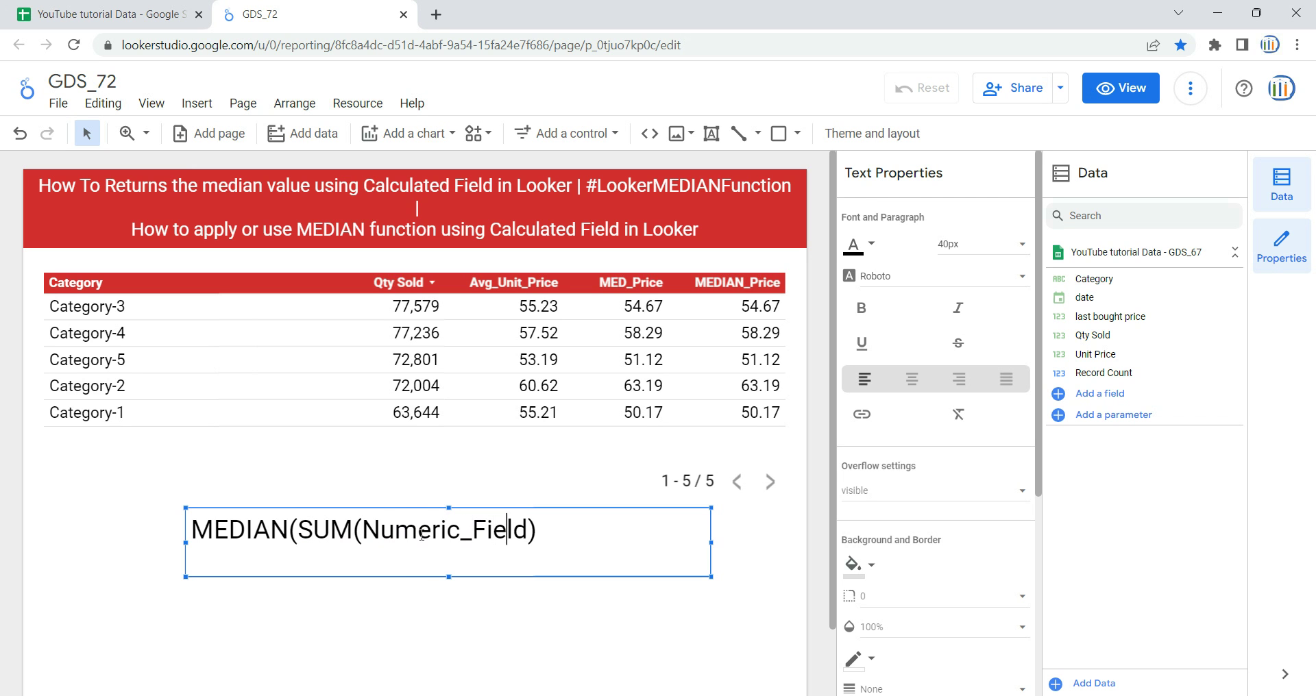
text())
drag(298, 529, 539, 528)
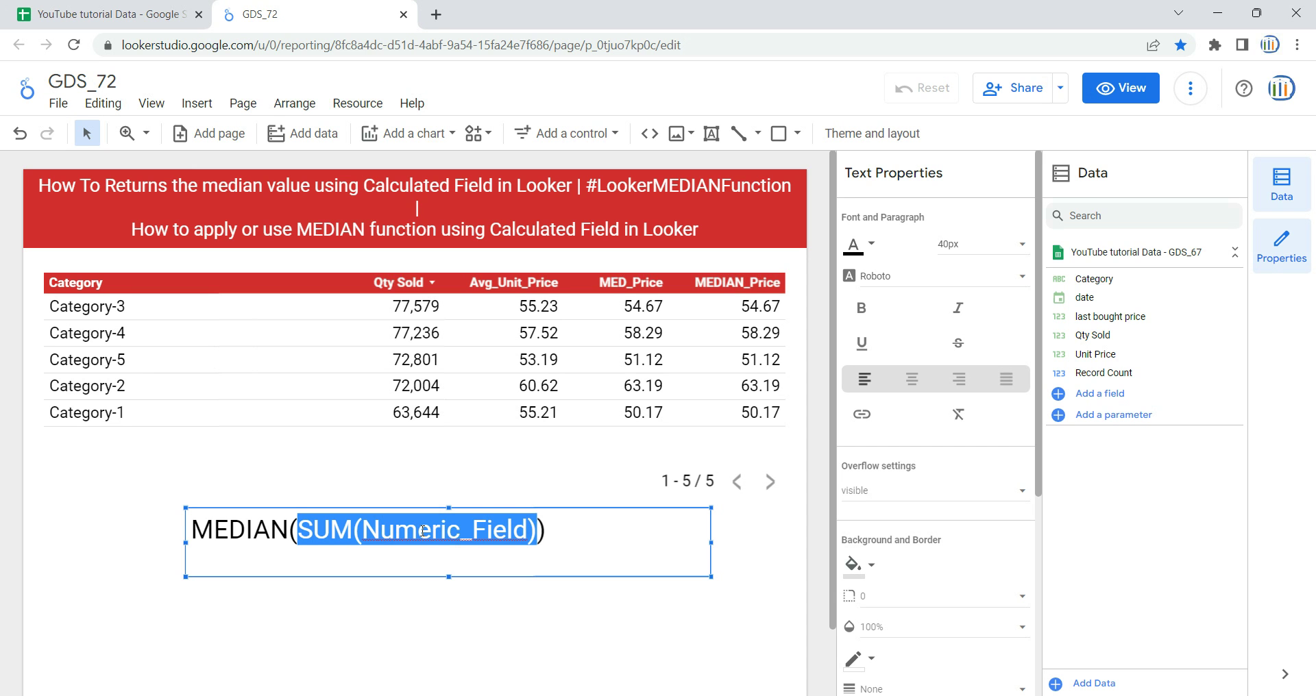
click(624, 620)
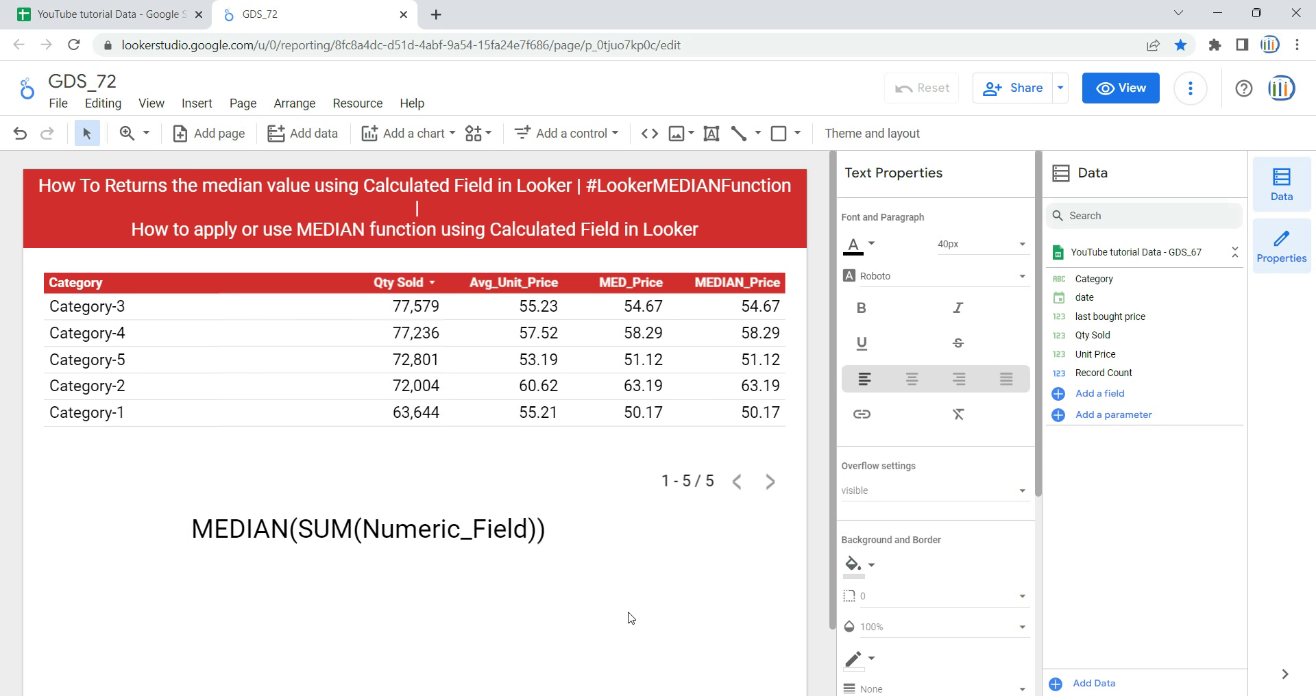
- Try the formula MEDIAN(SUM(Unit Price)) in the table's MEDIAN_Price metric
click(707, 439)
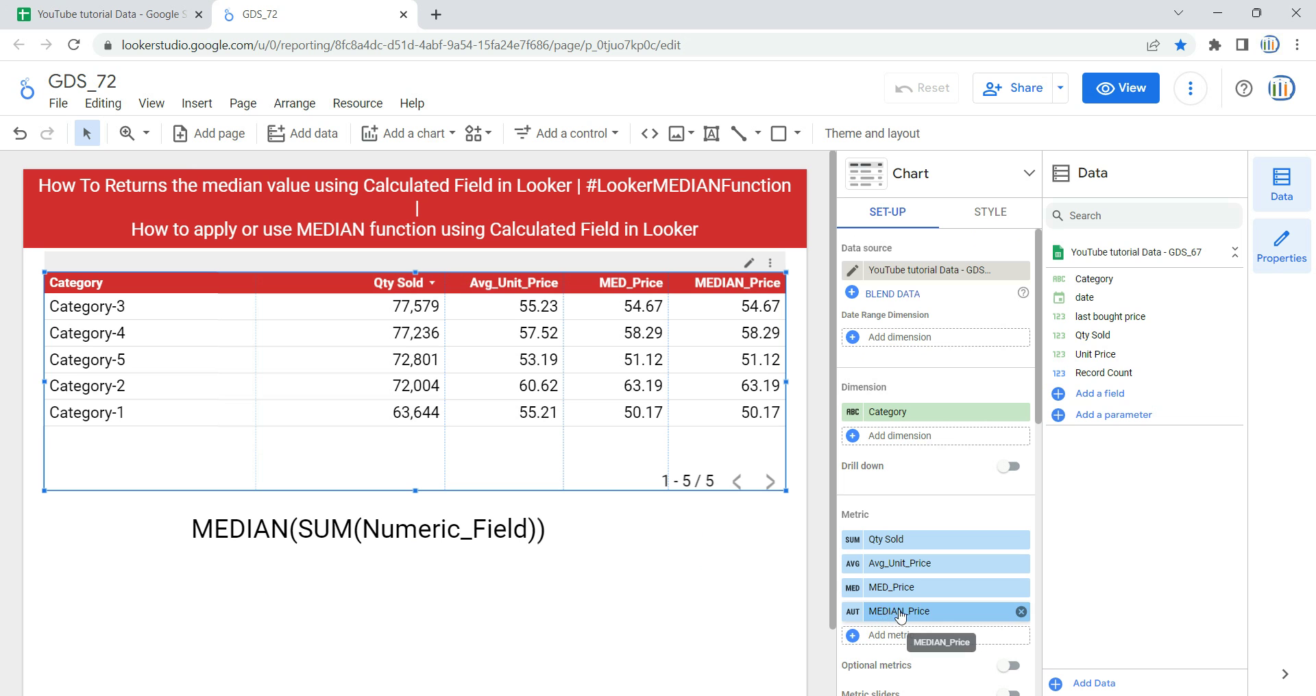
click(858, 619)
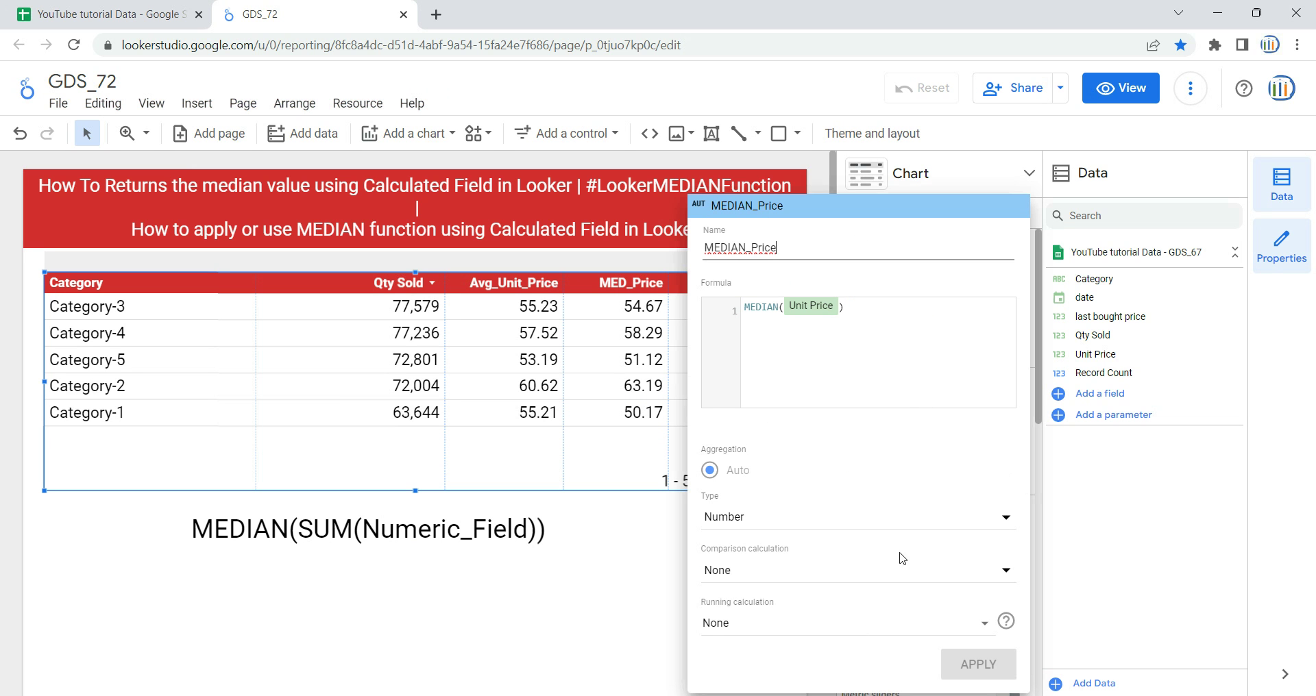
click(841, 306)
key(BackSpace)
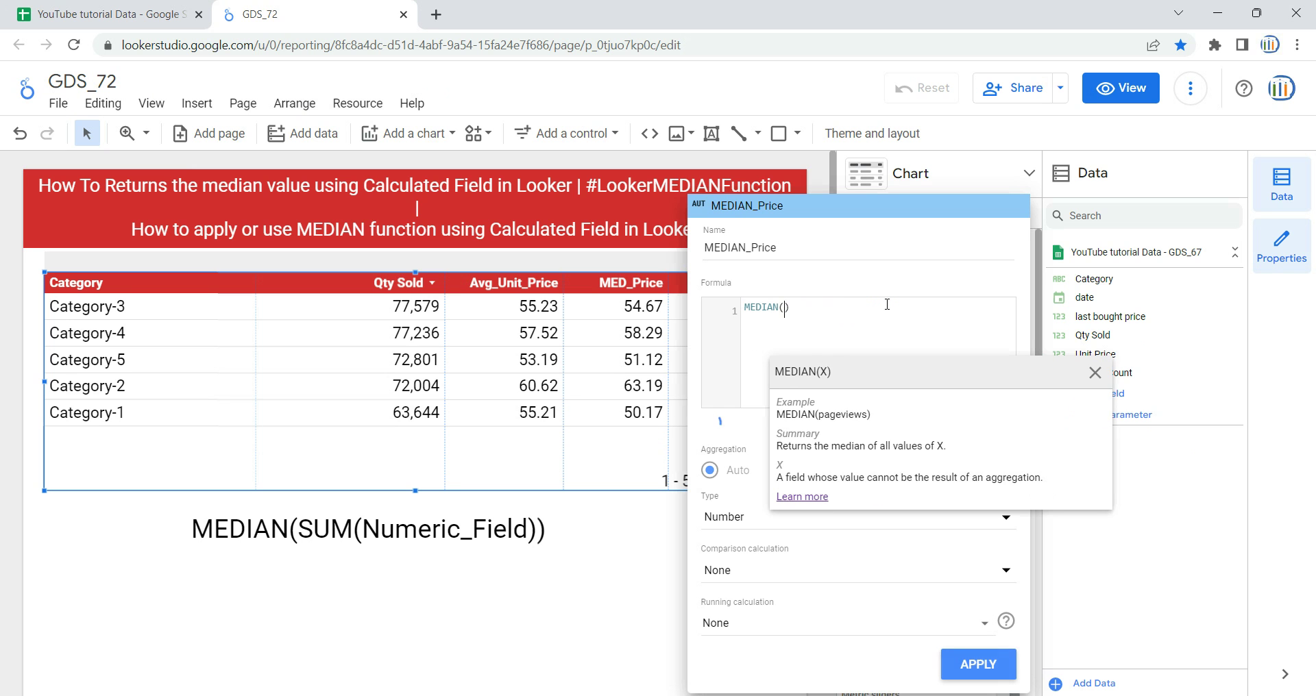
text(SUM()
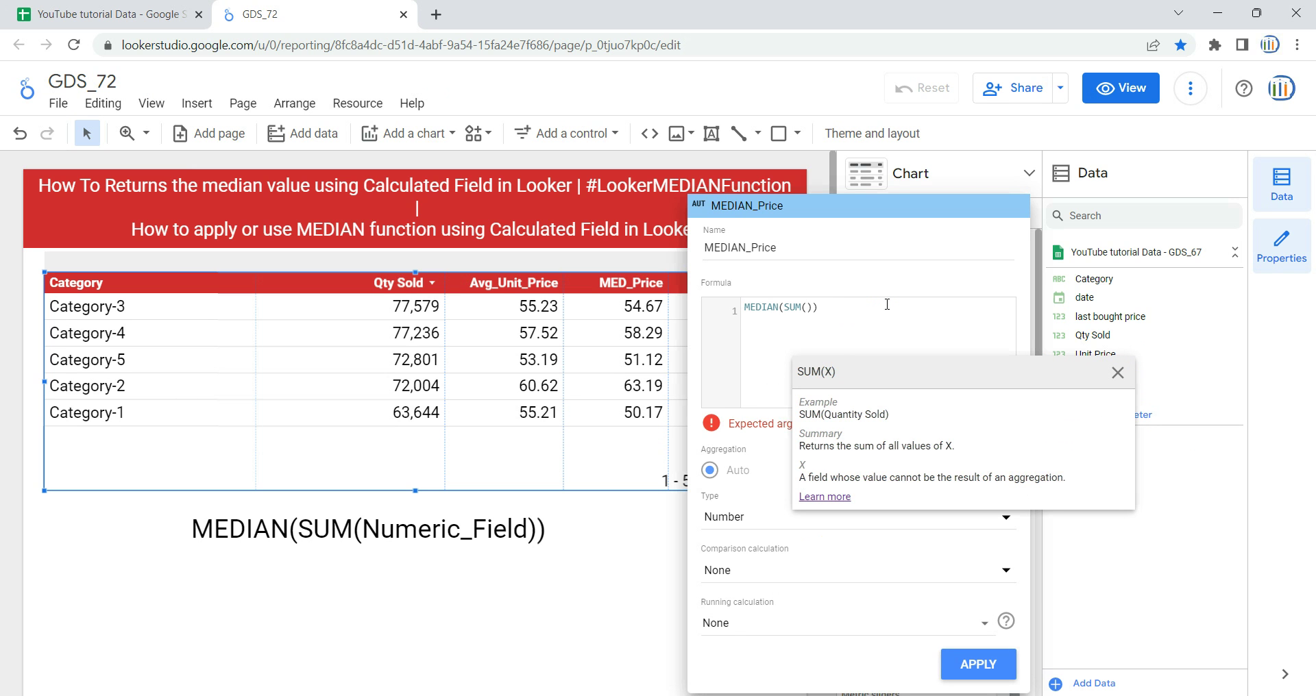
text(Nume)
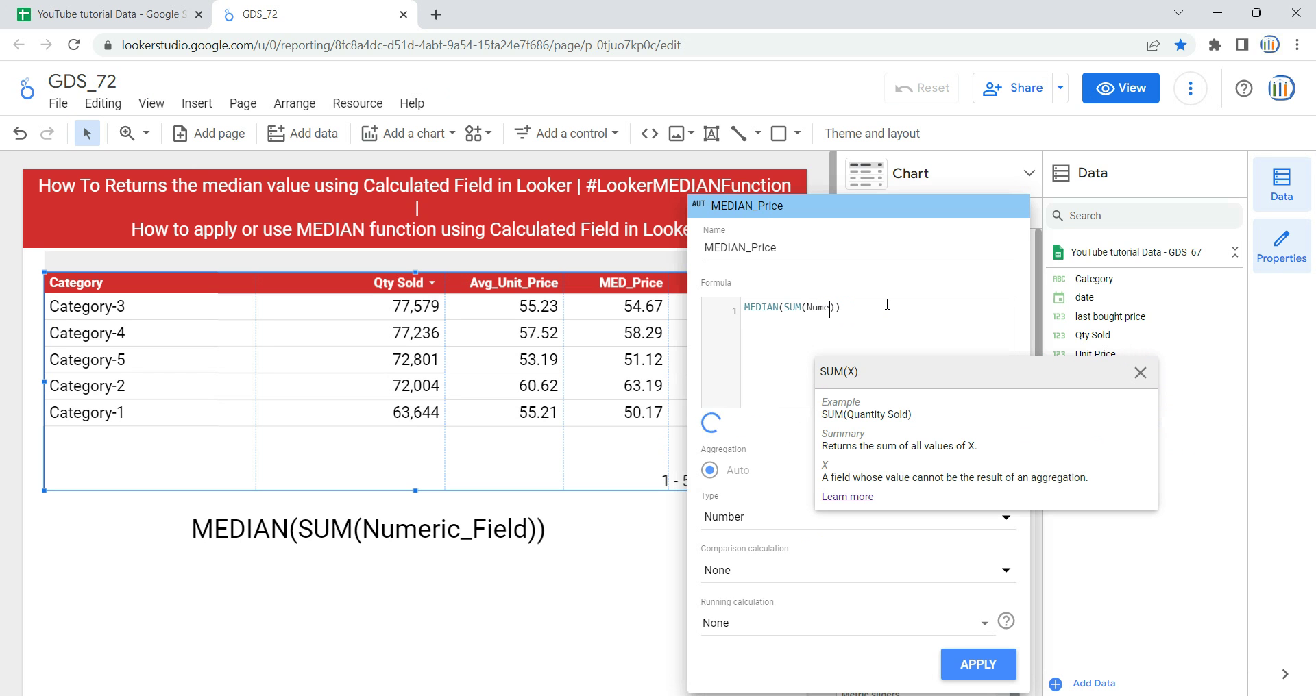
key(BackSpace)
key(BackSpace)
key(BackSpace)
text(Unit Pric)
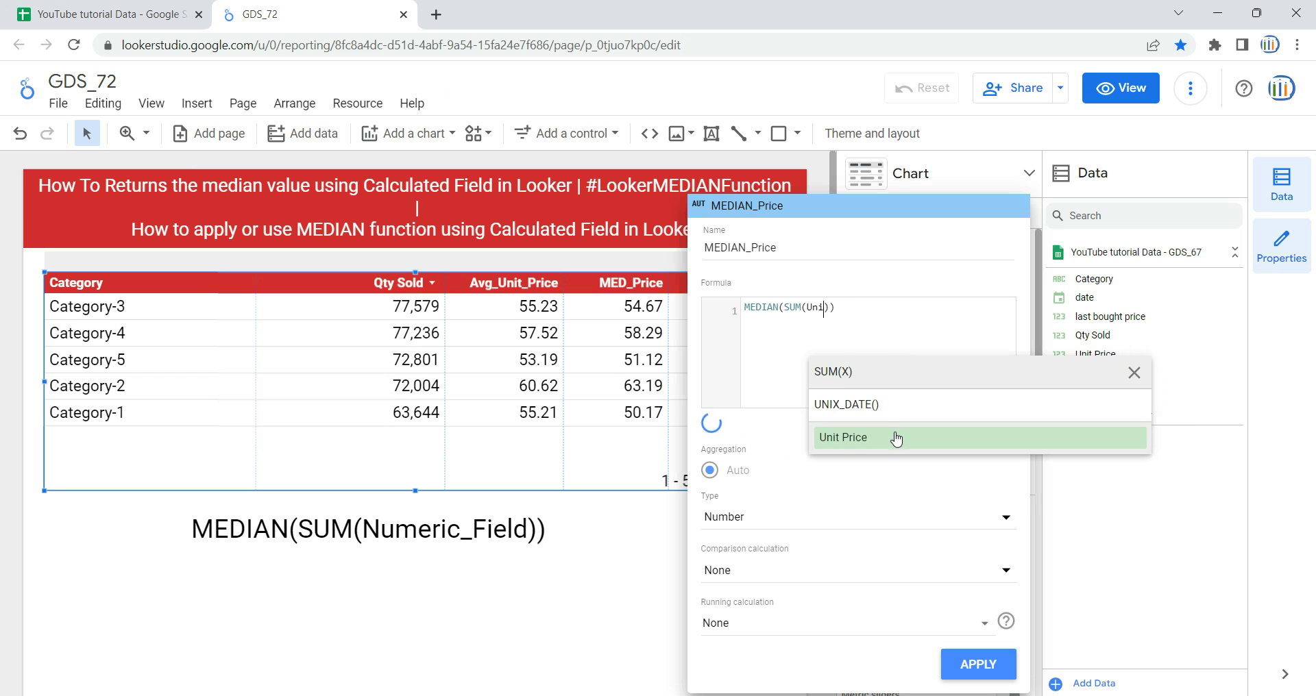
click(896, 439)
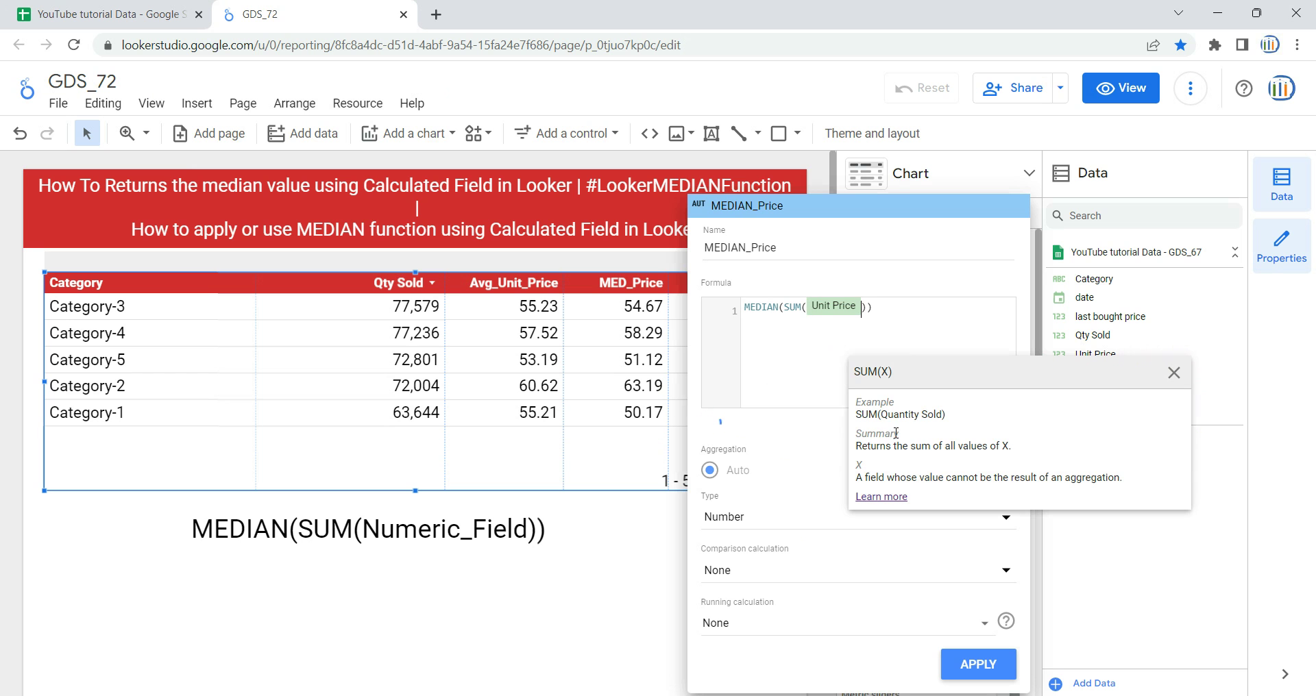
click(794, 371)
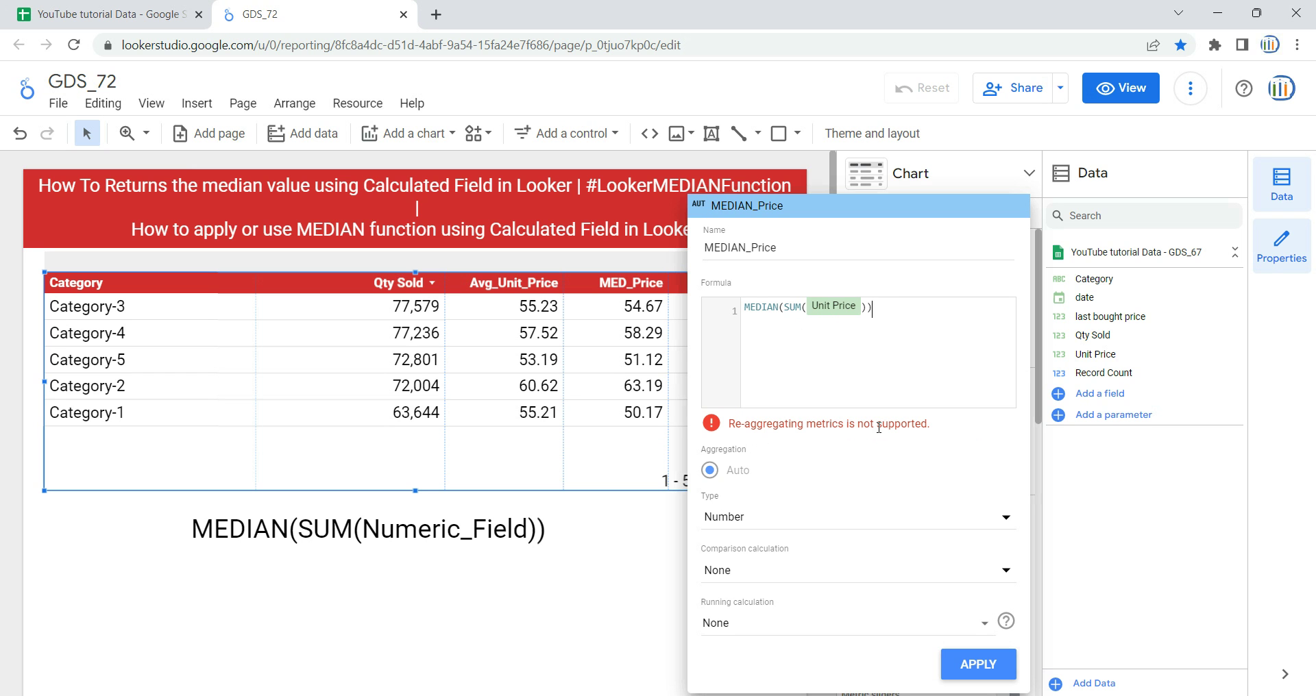
- Remove the SUM function from the MEDIAN_Price formula to restore MEDIAN(Unit Price), and apply it
click(806, 307)
key(BackSpace)
key(BackSpace)
key(BackSpace)
key(BackSpace)
text(su)
key(BackSpace)
key(BackSpace)
key(BackSpace)
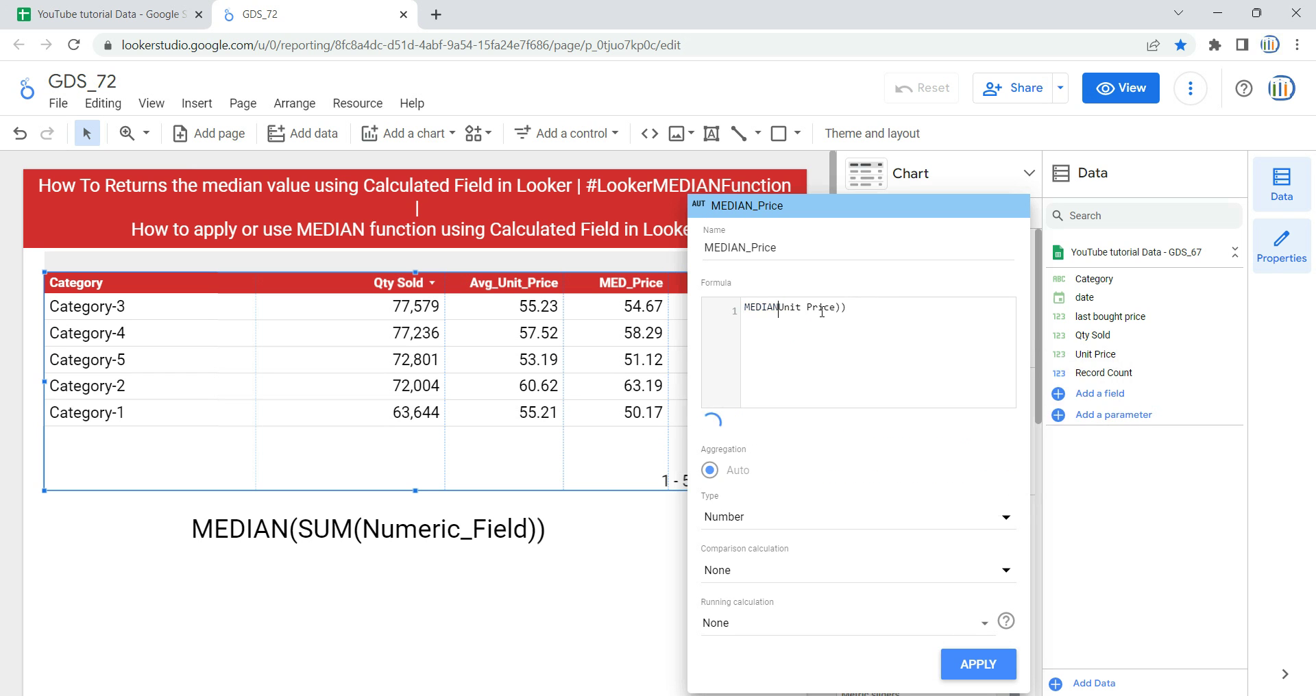
text(()
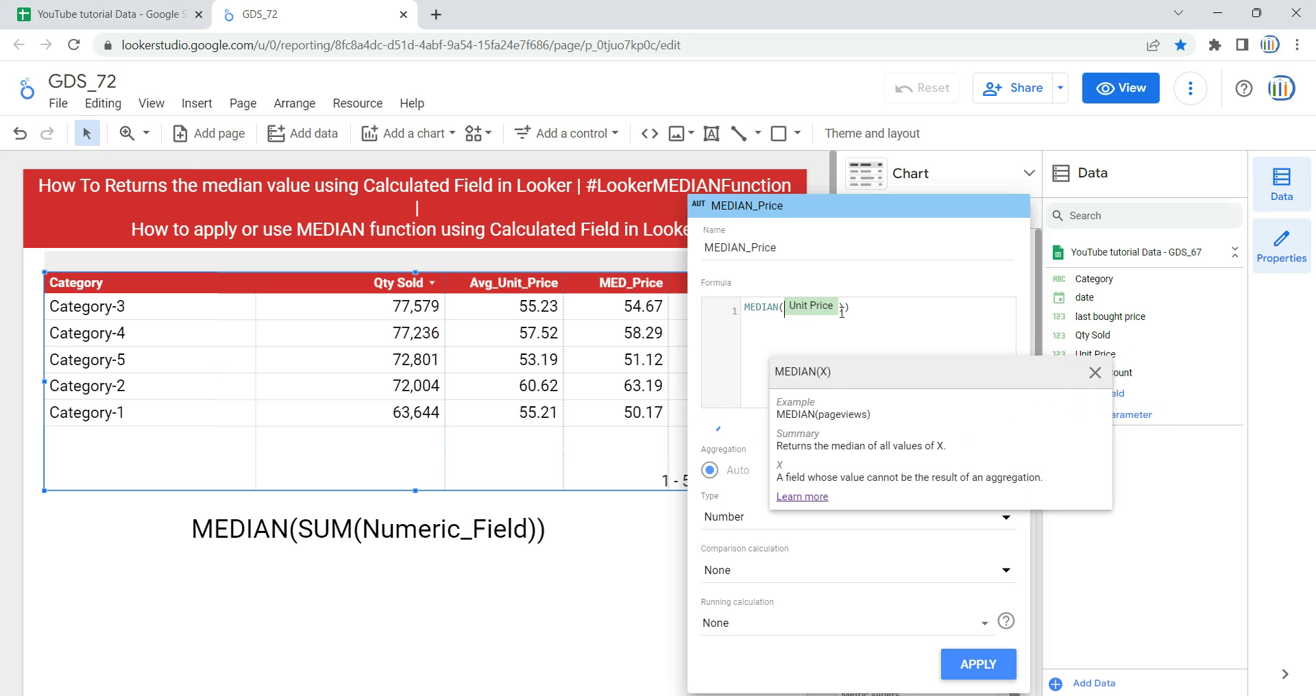
click(841, 307)
key(Delete)
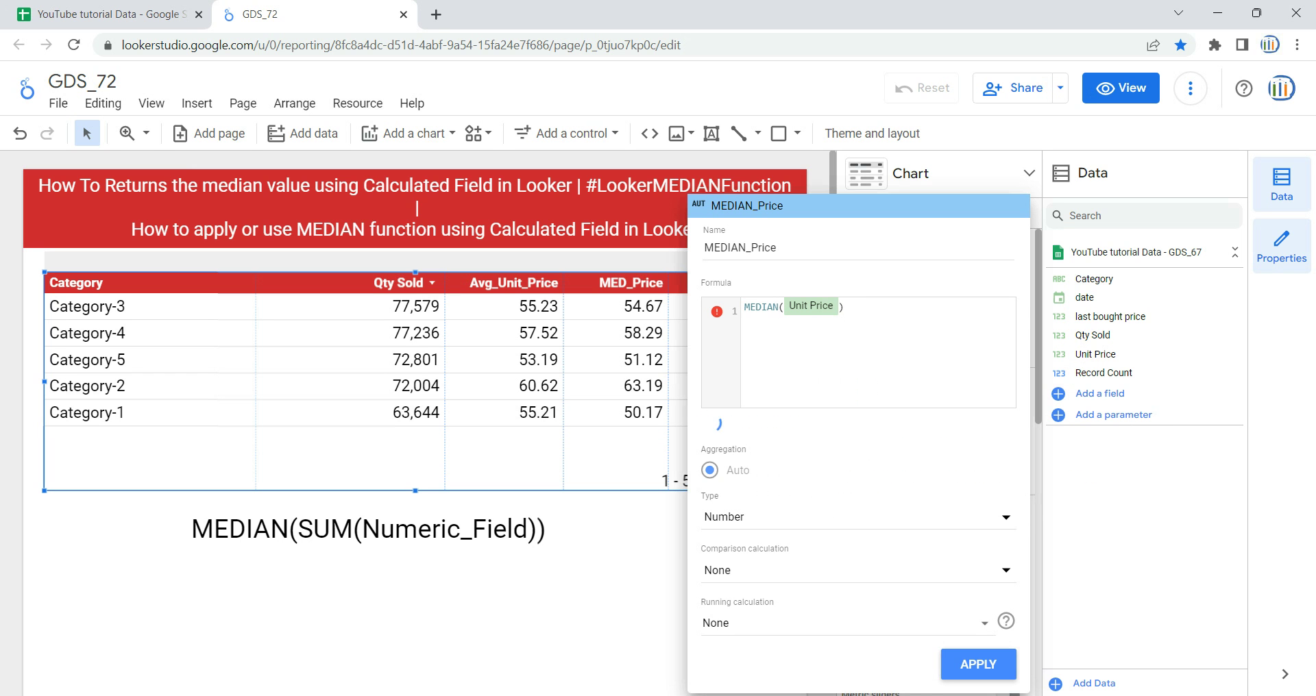
click(978, 665)
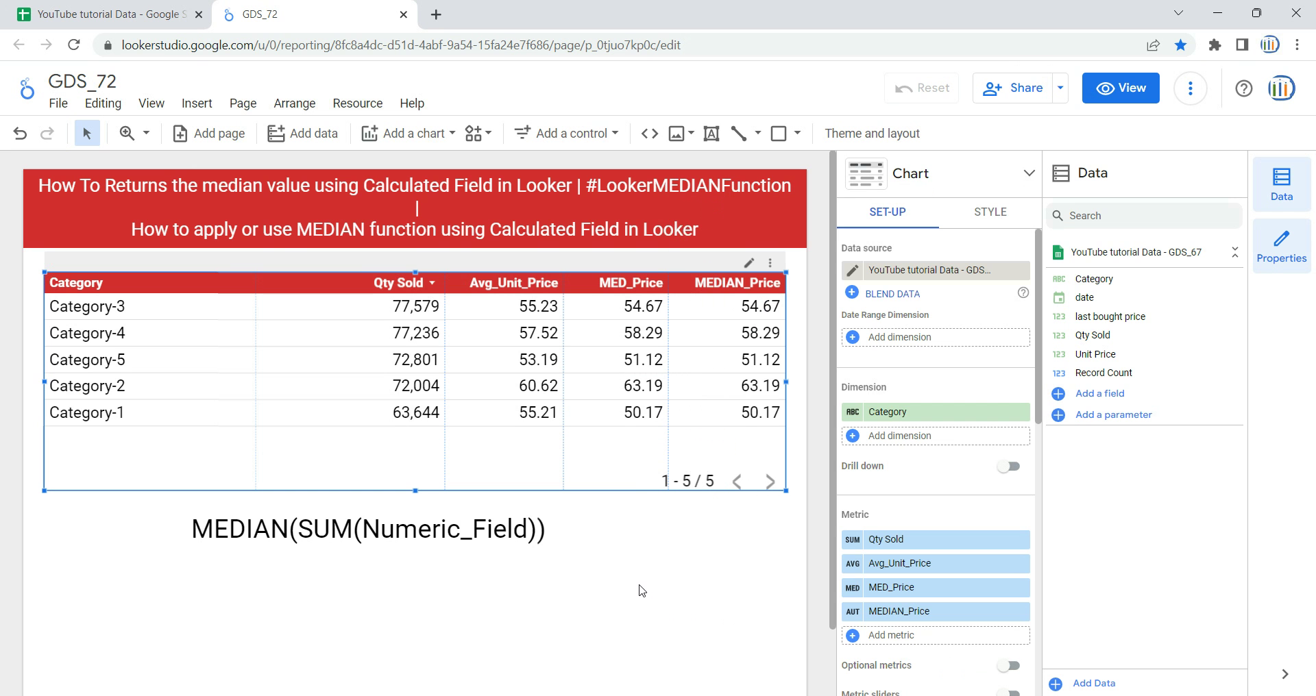
- Switch the report to view mode to check the finished table
click(1130, 99)
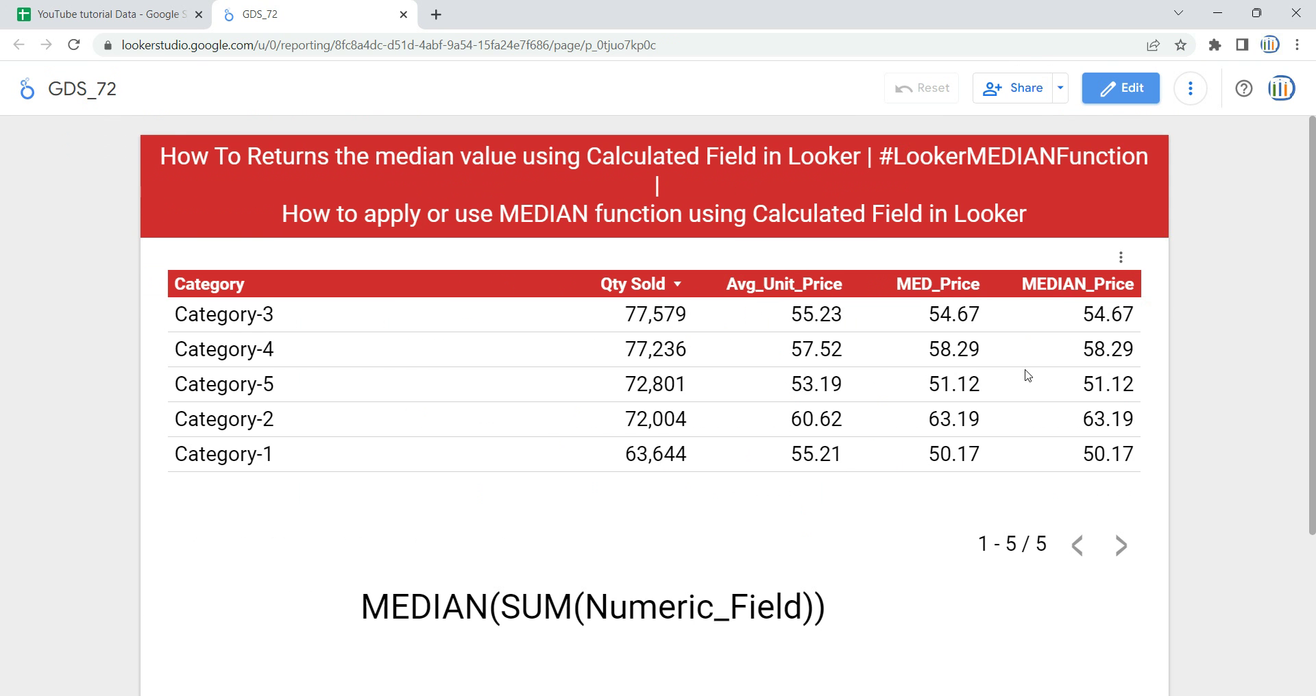